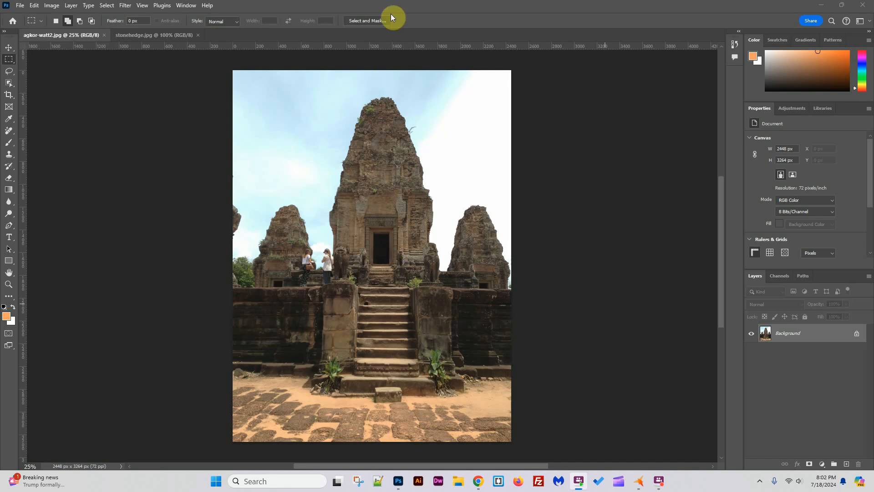
Step: Start Sky Replacement on the agkor-watt2.jpg temple photo
{"action": "left_click", "coordinate": [419, 5]}
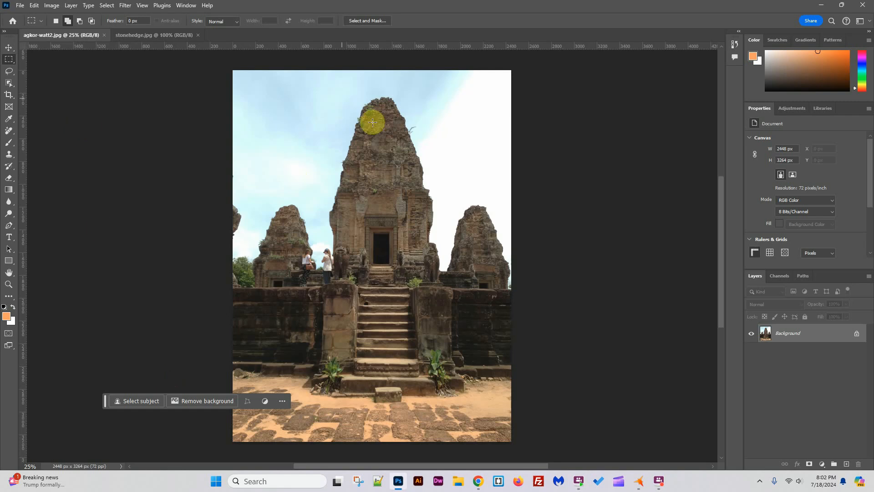
{"action": "left_click", "coordinate": [35, 6]}
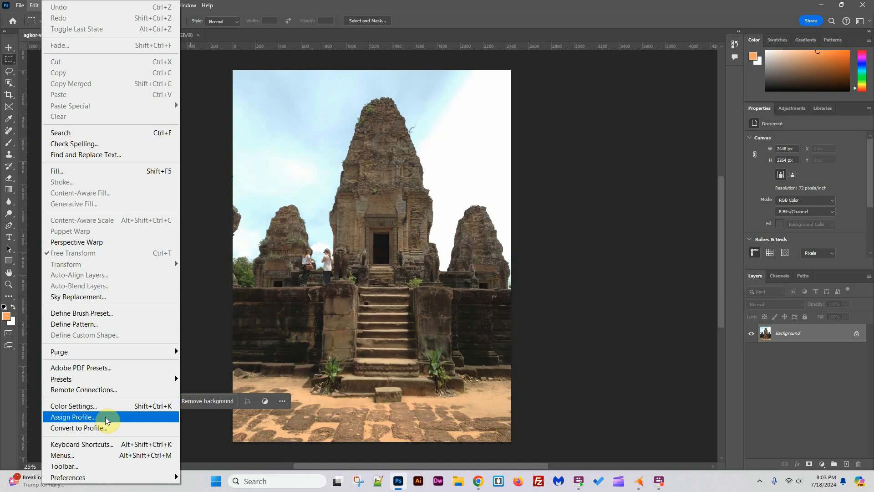
{"action": "left_click", "coordinate": [112, 297]}
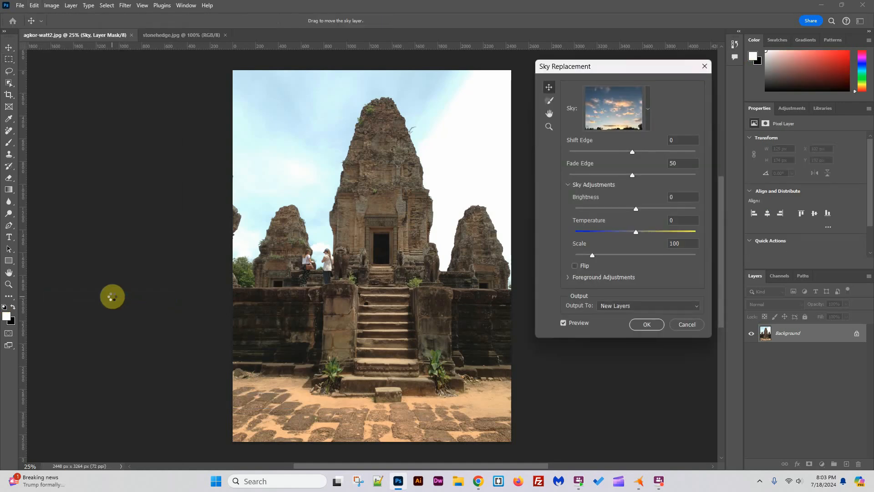
Step: Preview several Spectacular sky presets on the temple photo, from the red and orange sunsets to the grey cloudy sky
{"action": "left_click", "coordinate": [649, 111]}
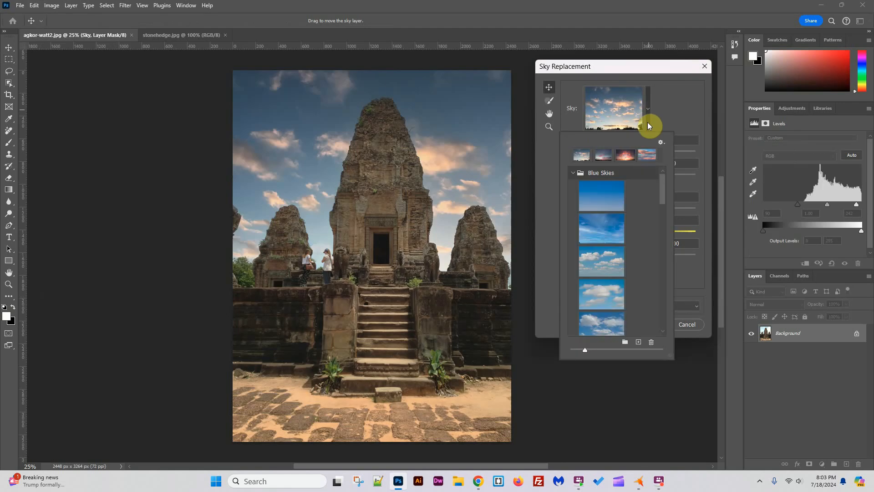
{"action": "left_click_drag", "start_coordinate": [663, 193], "coordinate": [664, 240]}
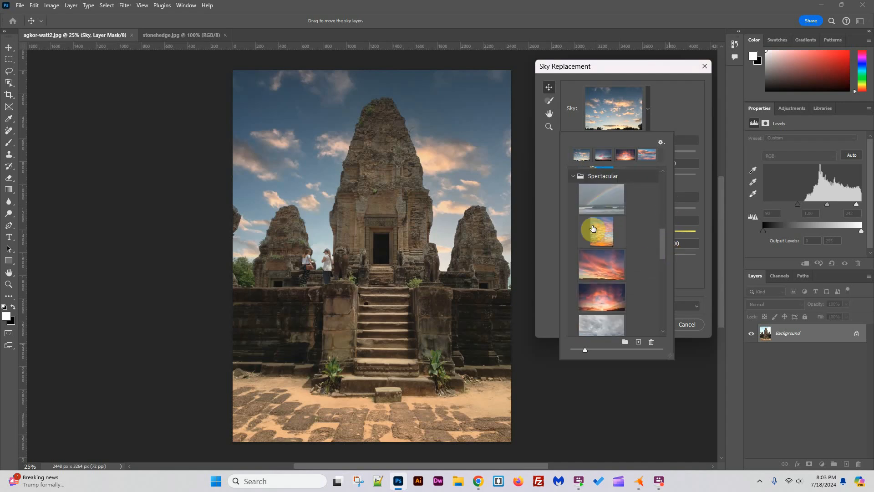
{"action": "left_click", "coordinate": [603, 302]}
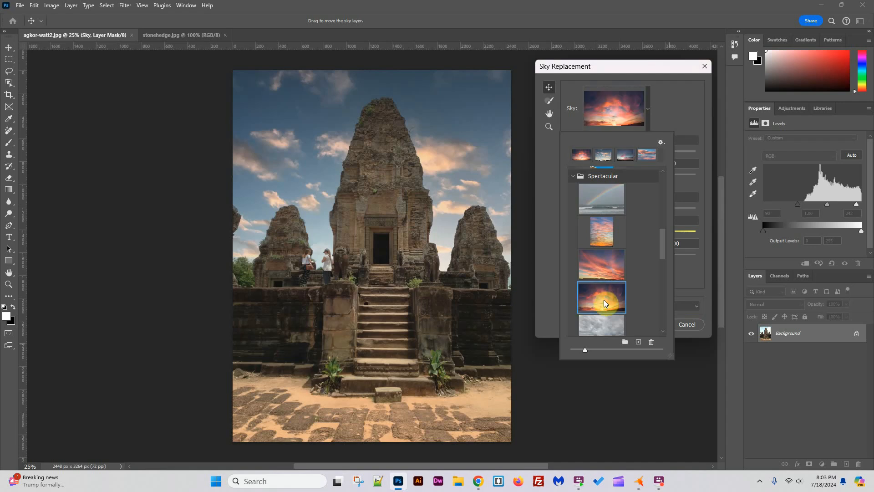
{"action": "left_click", "coordinate": [602, 258]}
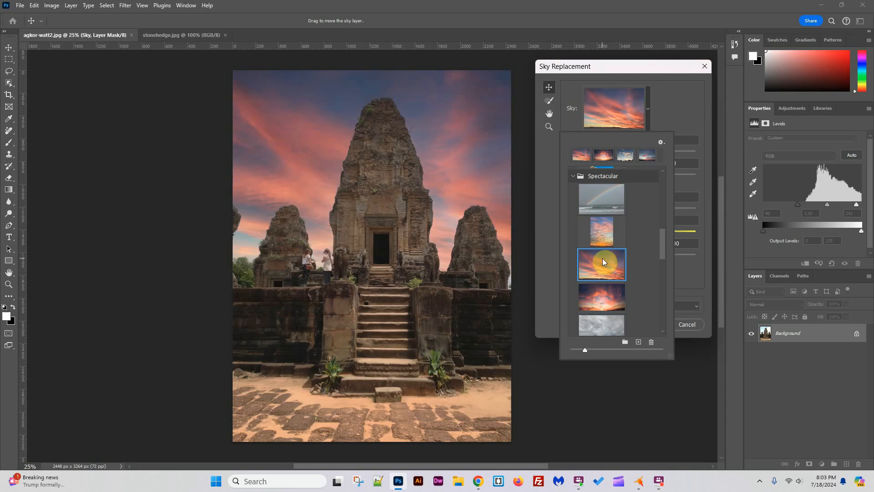
{"action": "left_click", "coordinate": [605, 225]}
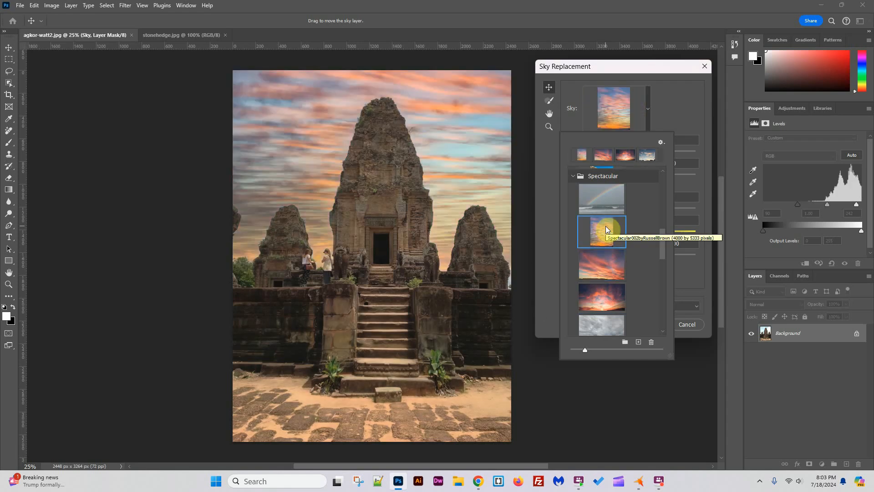
{"action": "left_click", "coordinate": [611, 303]}
{"action": "left_click", "coordinate": [609, 322]}
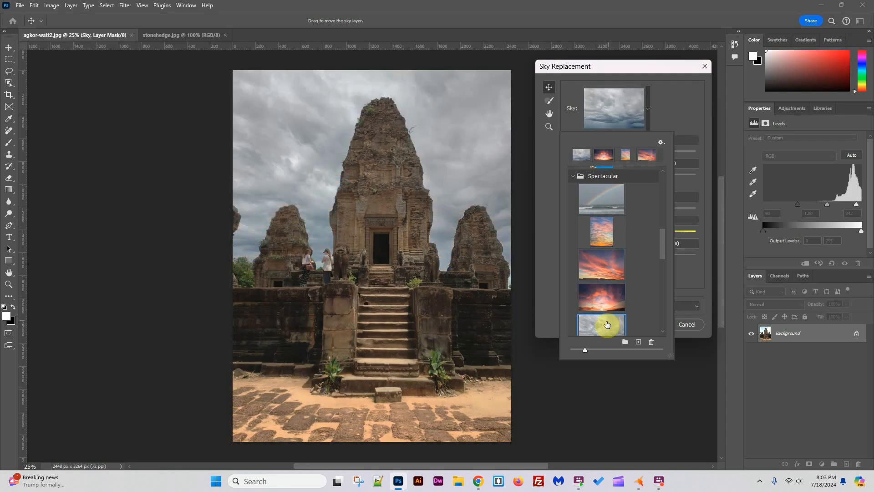
Step: Preview several sunset sky presets on the temple photo, ending with the clear blue-to-orange gradient sky
{"action": "left_click_drag", "start_coordinate": [665, 251], "coordinate": [668, 302]}
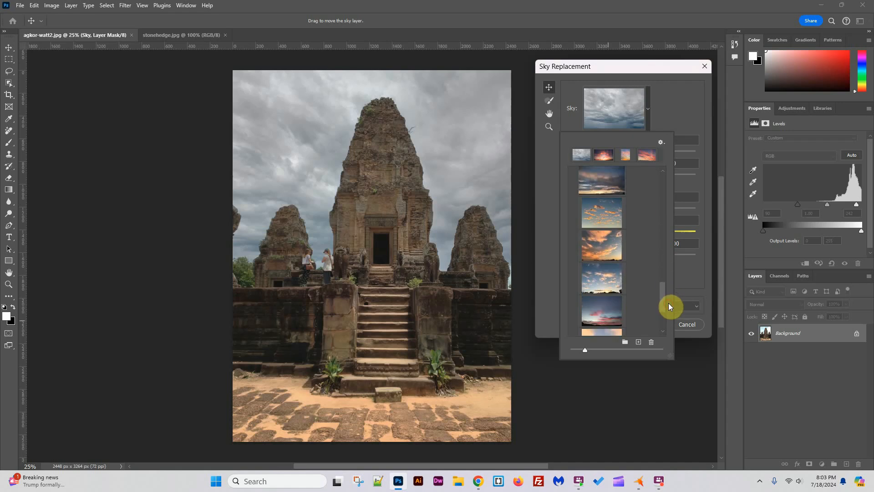
{"action": "left_click", "coordinate": [613, 310]}
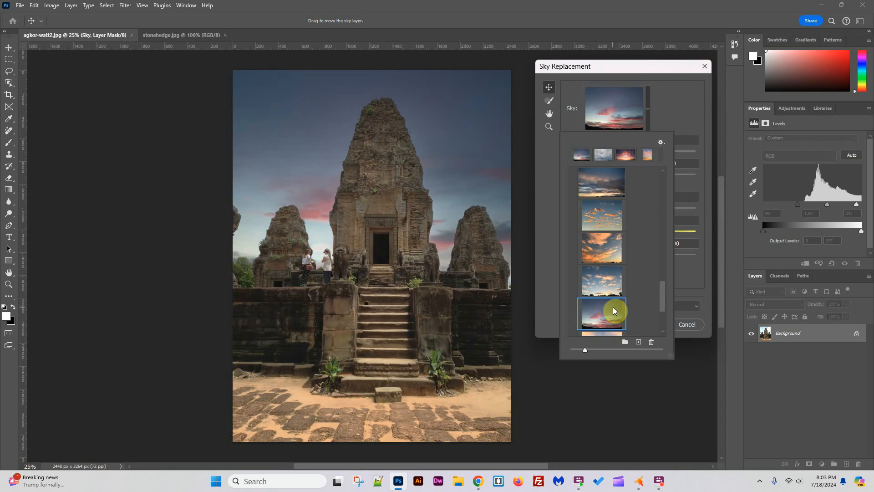
{"action": "left_click", "coordinate": [610, 285]}
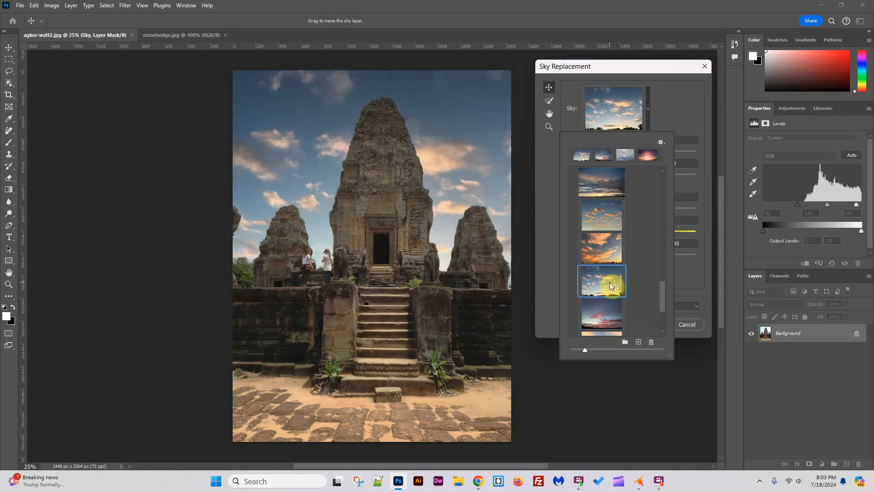
{"action": "left_click", "coordinate": [606, 254]}
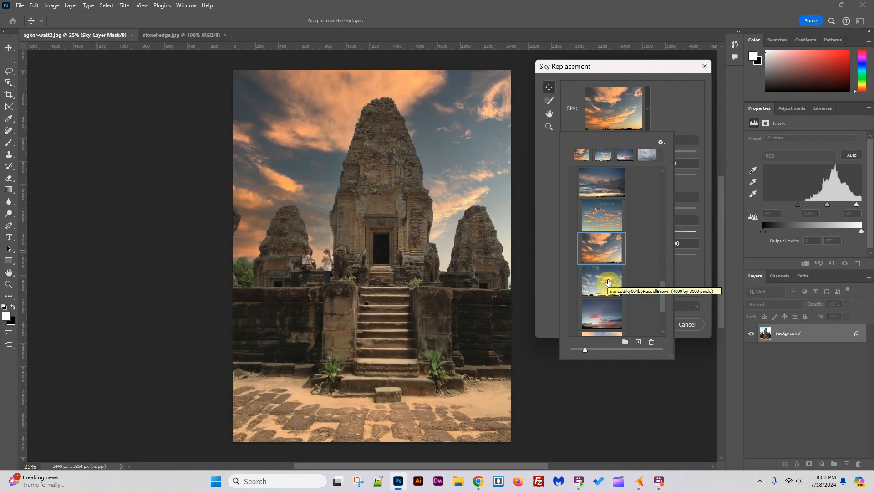
{"action": "scroll", "coordinate": [608, 282], "scroll_direction": "down", "scroll_amount": 1}
{"action": "left_click", "coordinate": [612, 324]}
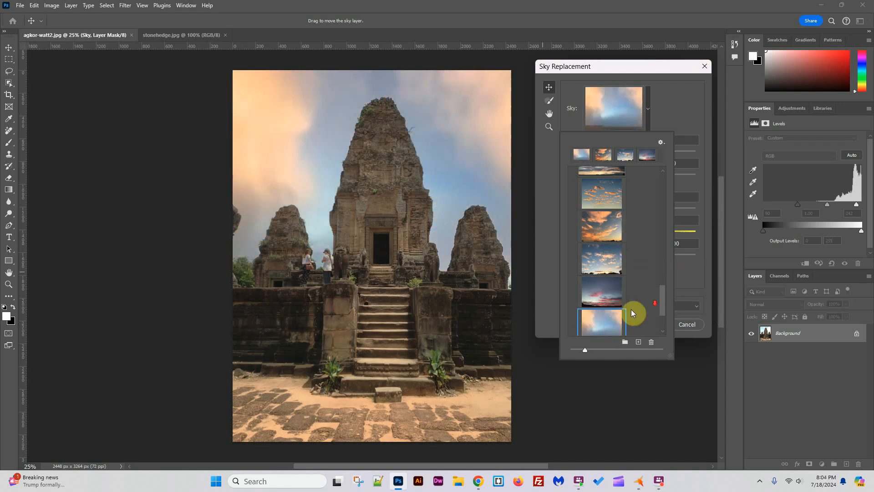
{"action": "scroll", "coordinate": [649, 305], "scroll_direction": "down", "scroll_amount": 3}
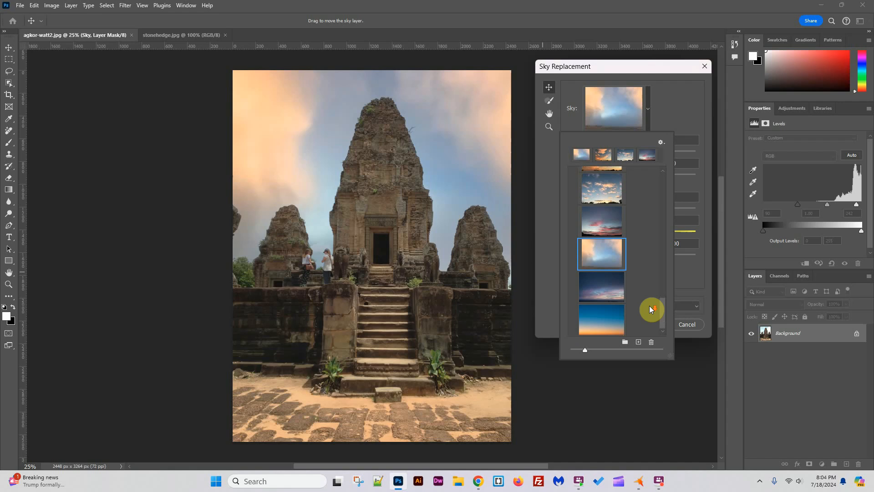
{"action": "left_click", "coordinate": [610, 312]}
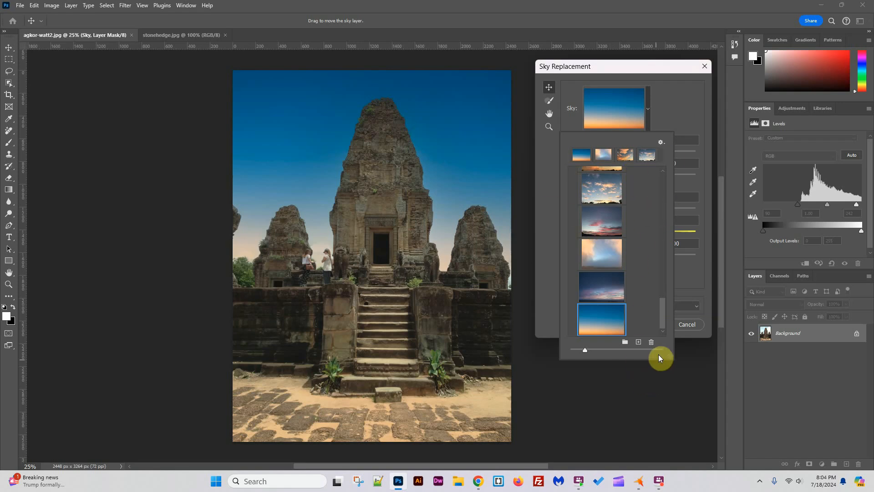
Step: Enlarge the thumbnails of the sky presets and close the preset list
{"action": "mouse_move", "coordinate": [585, 348]}
{"action": "left_mouse_down"}
{"action": "mouse_move", "coordinate": [616, 349]}
{"action": "mouse_move", "coordinate": [603, 350]}
{"action": "left_mouse_up"}
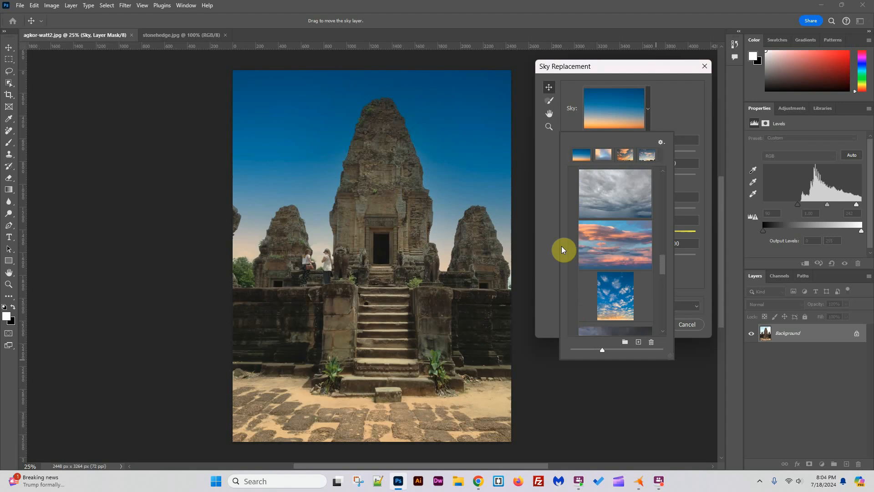
{"action": "left_click", "coordinate": [547, 239]}
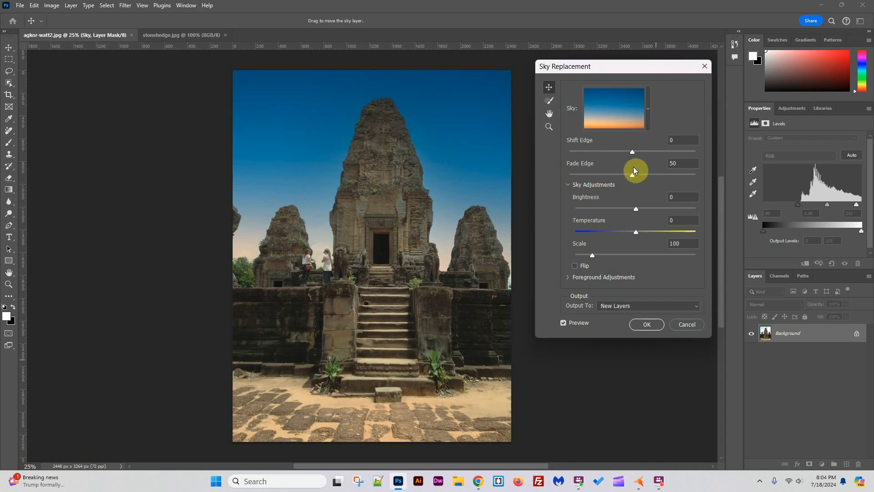
Step: Set both the temperature and the brightness of the replacement sky to -12
{"action": "left_click_drag", "start_coordinate": [638, 234], "coordinate": [651, 209]}
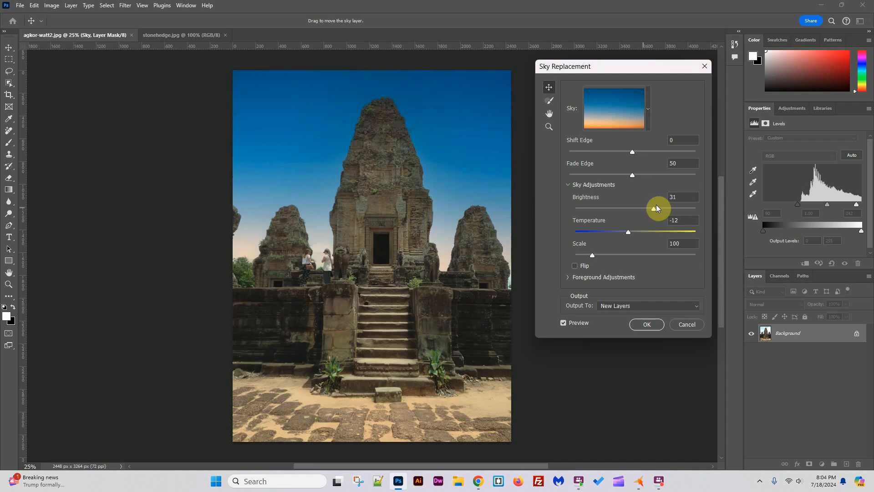
{"action": "mouse_move", "coordinate": [642, 210]}
{"action": "left_mouse_down"}
{"action": "mouse_move", "coordinate": [594, 203]}
{"action": "mouse_move", "coordinate": [628, 208]}
{"action": "left_mouse_up"}
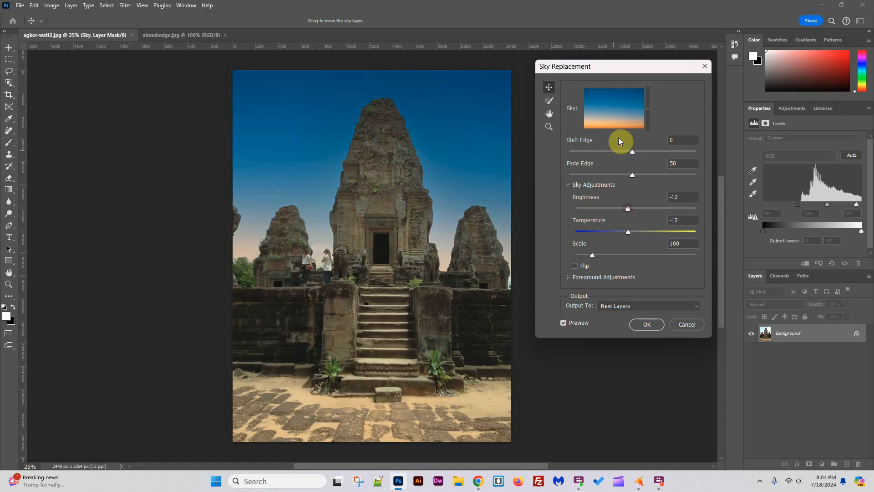
Step: Choose the Spectacular preset with the glowing red sunset and dark purple clouds as the replacement sky
{"action": "left_click", "coordinate": [647, 108]}
{"action": "scroll", "coordinate": [616, 288], "scroll_direction": "down", "scroll_amount": 5}
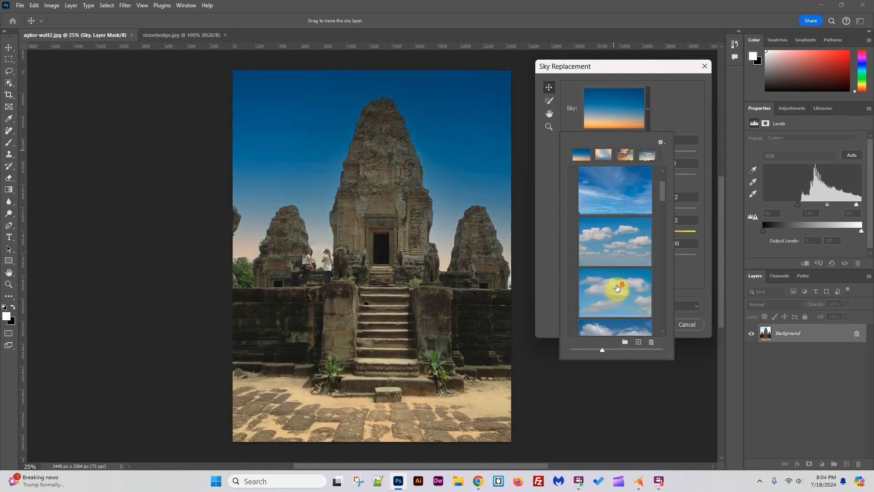
{"action": "scroll", "coordinate": [617, 287], "scroll_direction": "down", "scroll_amount": 5}
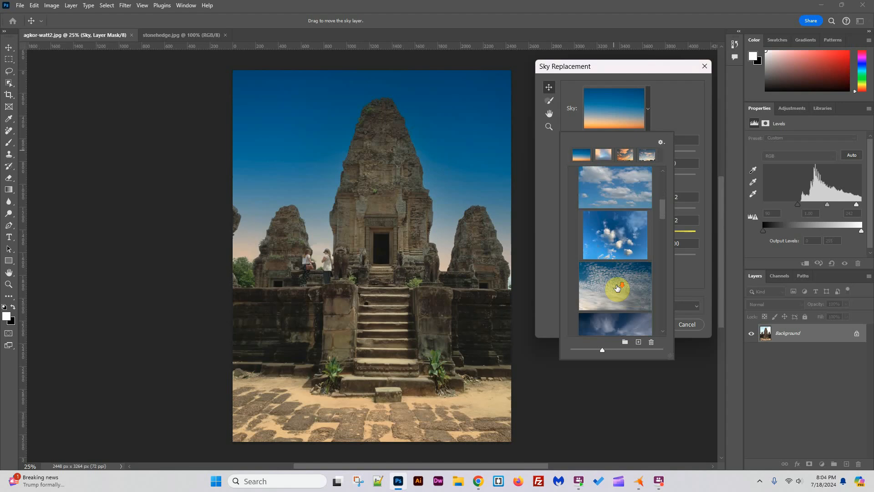
{"action": "scroll", "coordinate": [617, 288], "scroll_direction": "down", "scroll_amount": 6}
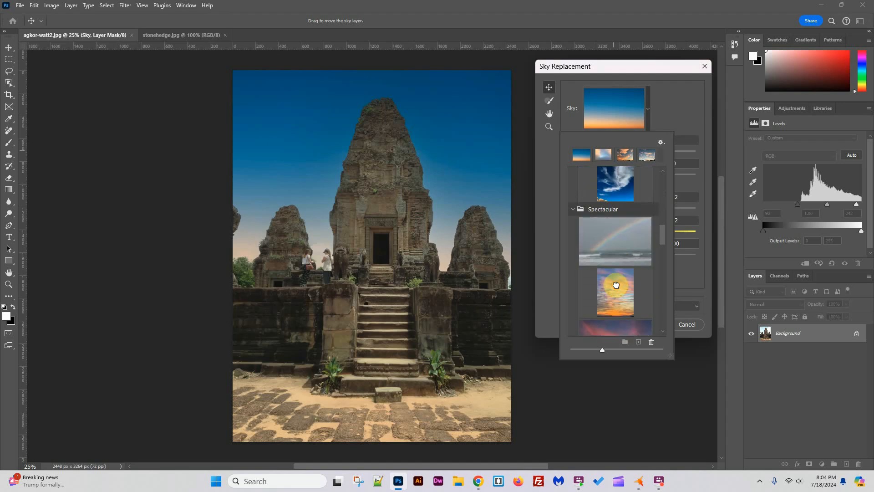
{"action": "left_click", "coordinate": [616, 288]}
{"action": "scroll", "coordinate": [616, 286], "scroll_direction": "down", "scroll_amount": 2}
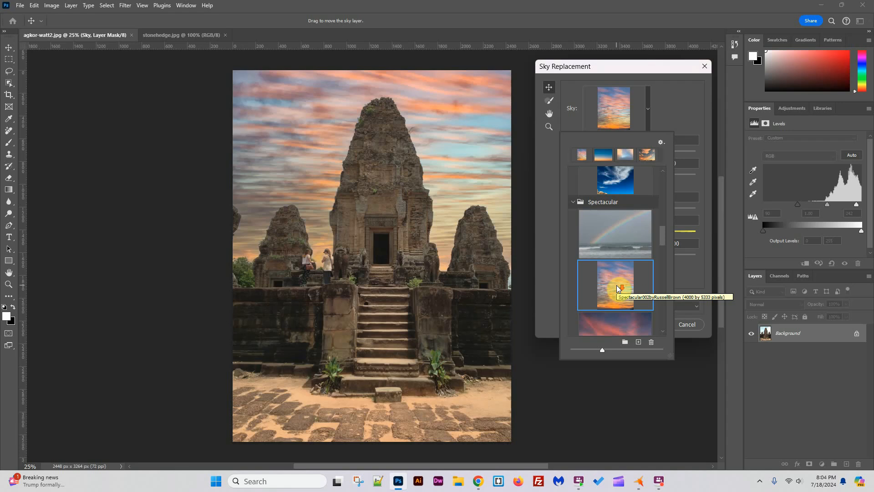
{"action": "left_click", "coordinate": [618, 324]}
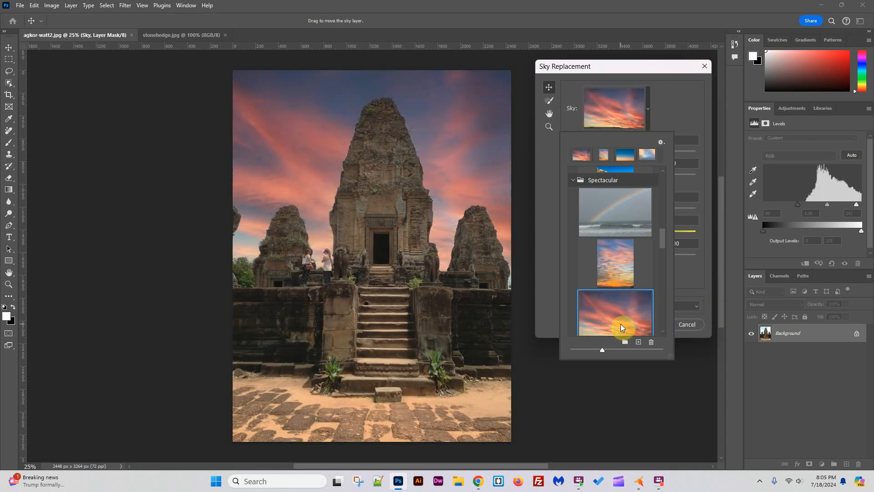
{"action": "scroll", "coordinate": [621, 324], "scroll_direction": "down", "scroll_amount": 2}
{"action": "left_click", "coordinate": [623, 326]}
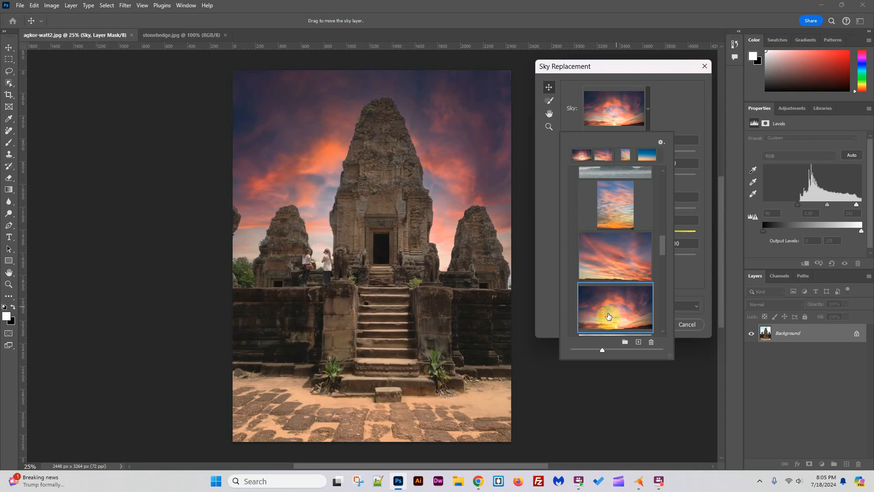
{"action": "left_click", "coordinate": [675, 101]}
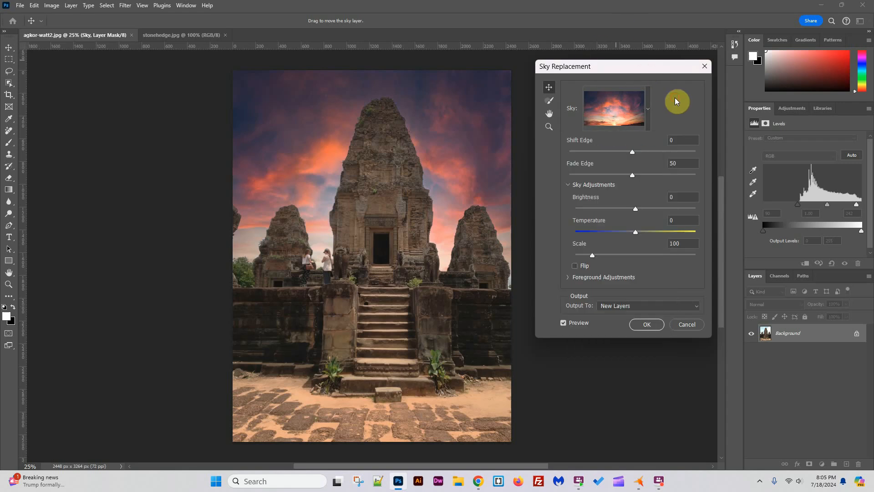
Step: Keep the sky replacement output set to New Layers and apply it to the photo
{"action": "left_click", "coordinate": [697, 307]}
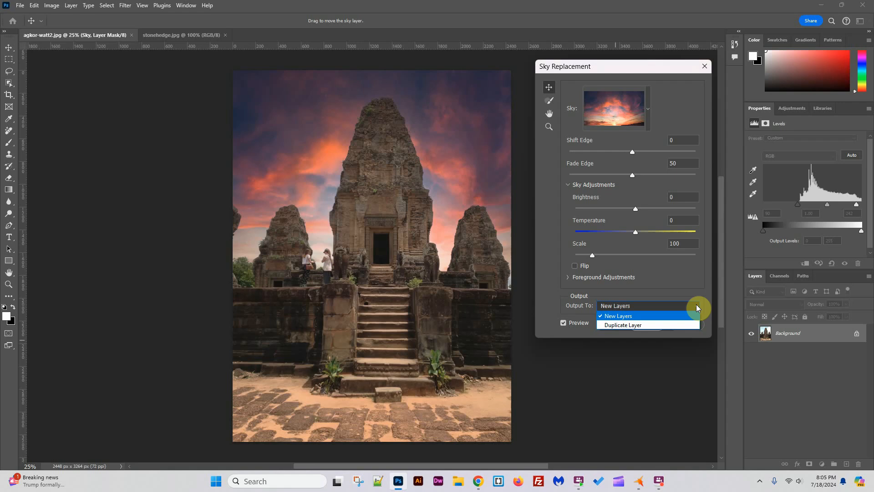
{"action": "left_click", "coordinate": [696, 305]}
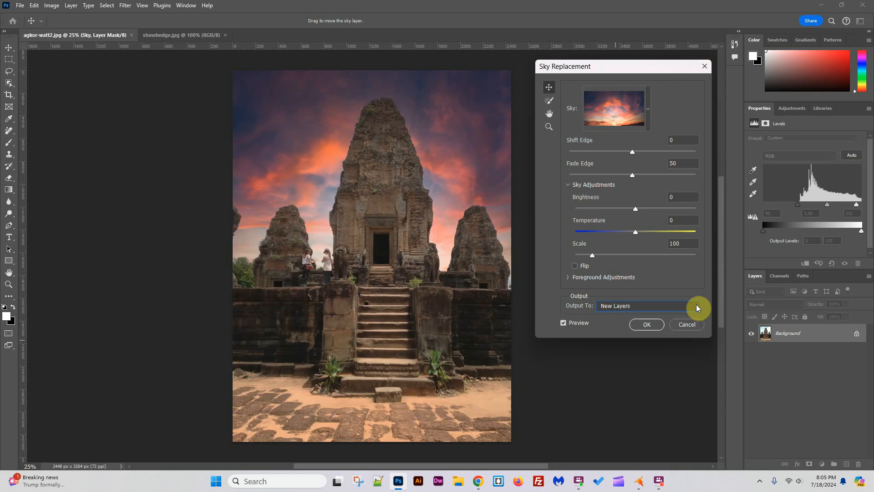
{"action": "left_click", "coordinate": [652, 326]}
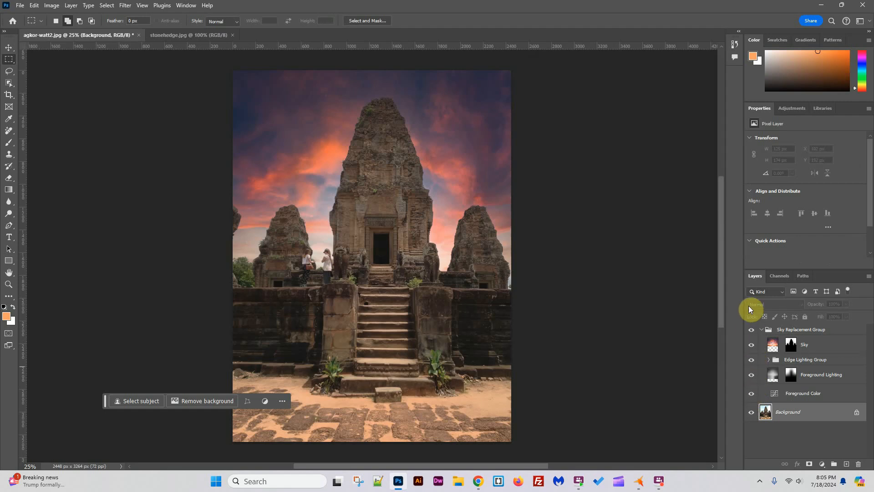
Step: Undock the Layers panel beside the photo, enlarge it to show the whole layer stack, and select the Background layer
{"action": "left_click_drag", "start_coordinate": [754, 276], "coordinate": [570, 87]}
{"action": "left_click_drag", "start_coordinate": [583, 183], "coordinate": [616, 377]}
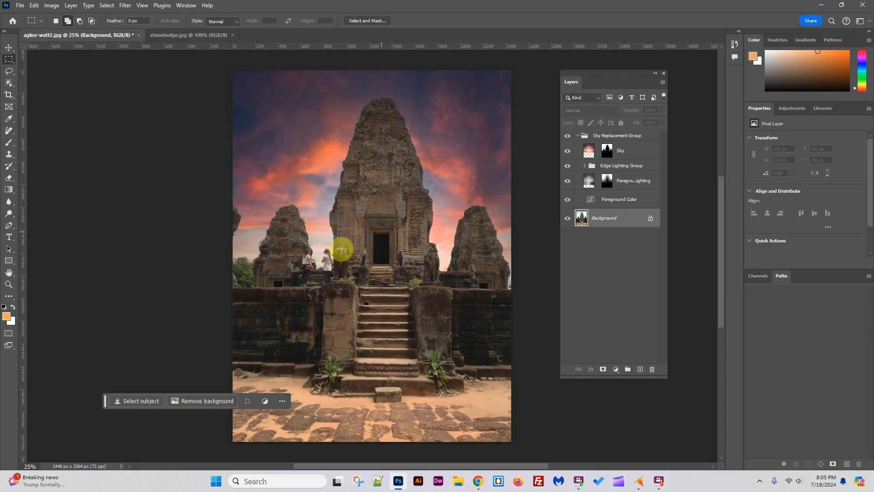
{"action": "left_click", "coordinate": [603, 222]}
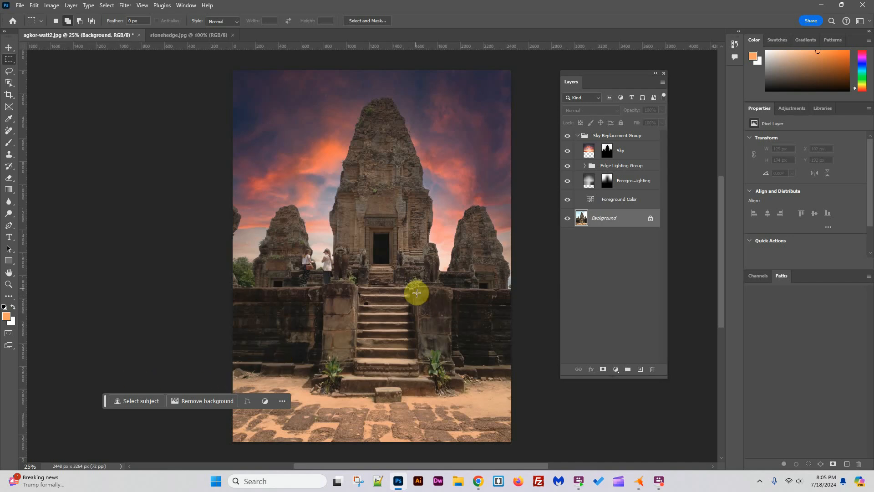
Step: Select a rectangular area around the wall and ground beside the steps and generate a "tall basketball player" there with Generative Fill
{"action": "left_click_drag", "start_coordinate": [412, 287], "coordinate": [510, 436]}
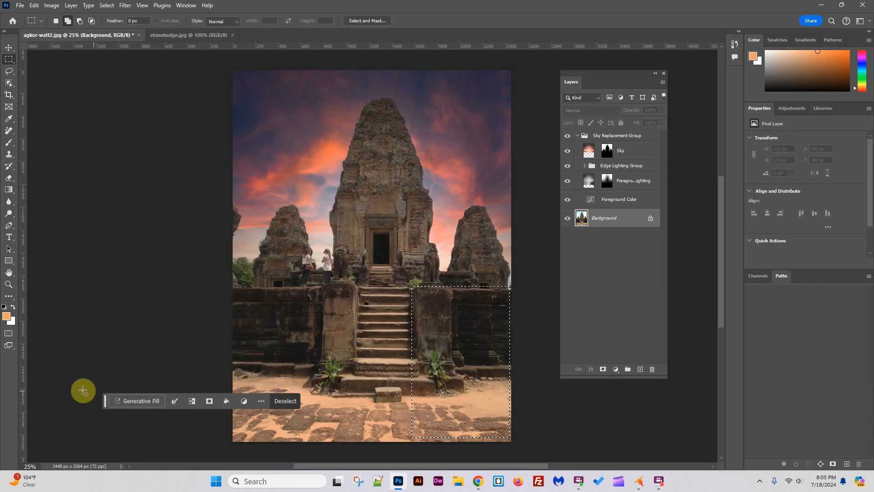
{"action": "left_click", "coordinate": [134, 402]}
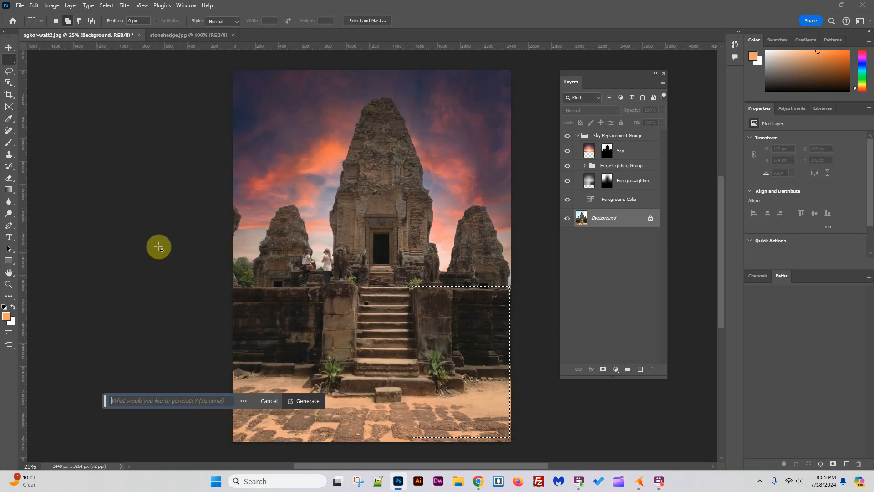
{"action": "type", "text": "tall "}
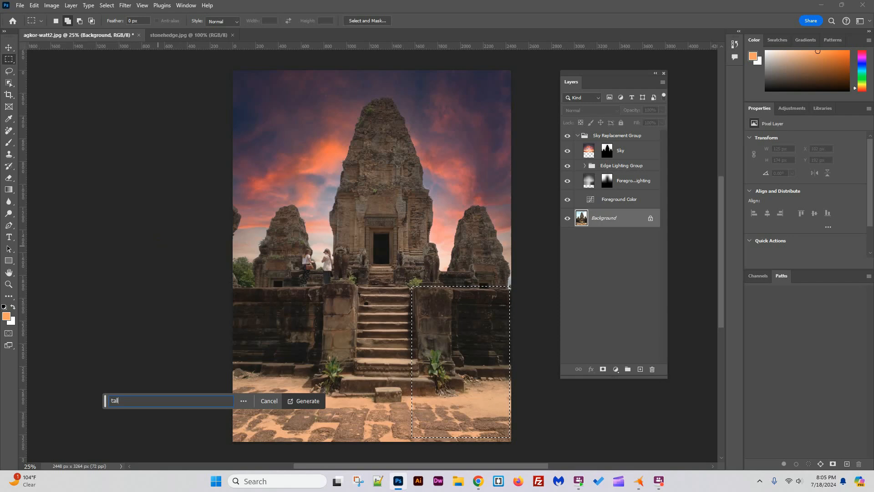
{"action": "type", "text": "baske"}
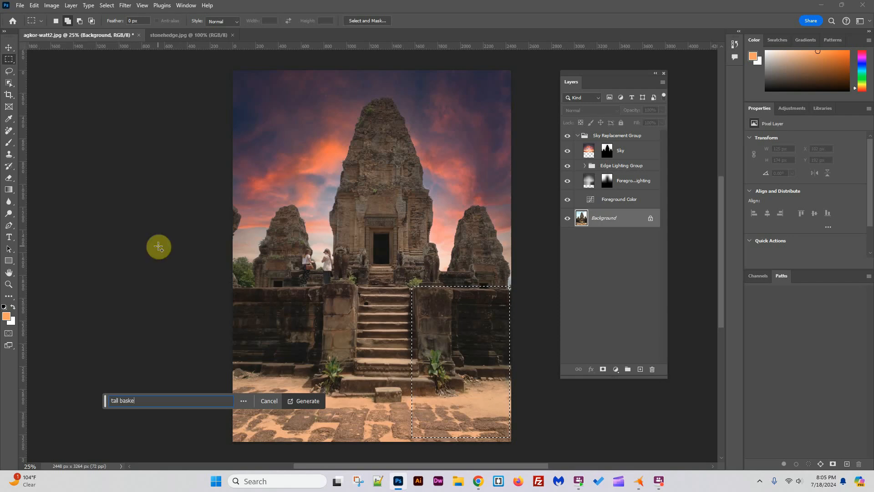
{"action": "type", "text": "tball play"}
{"action": "type", "text": "er"}
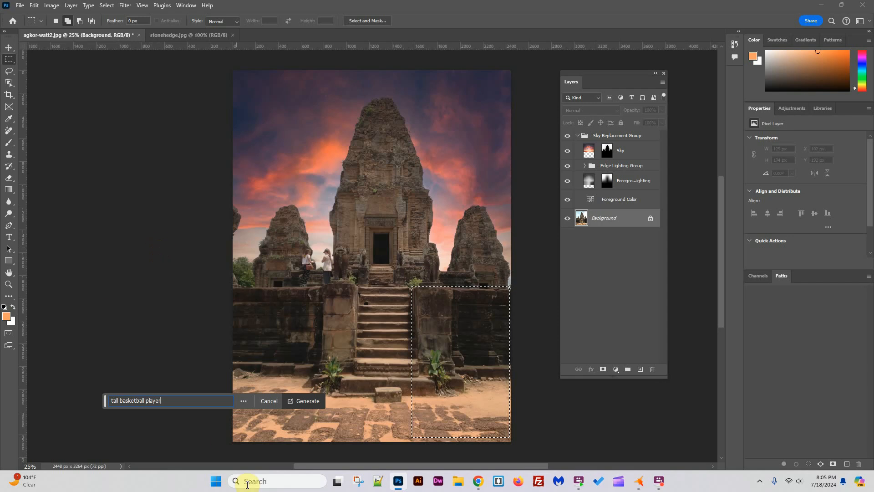
{"action": "left_click", "coordinate": [302, 401]}
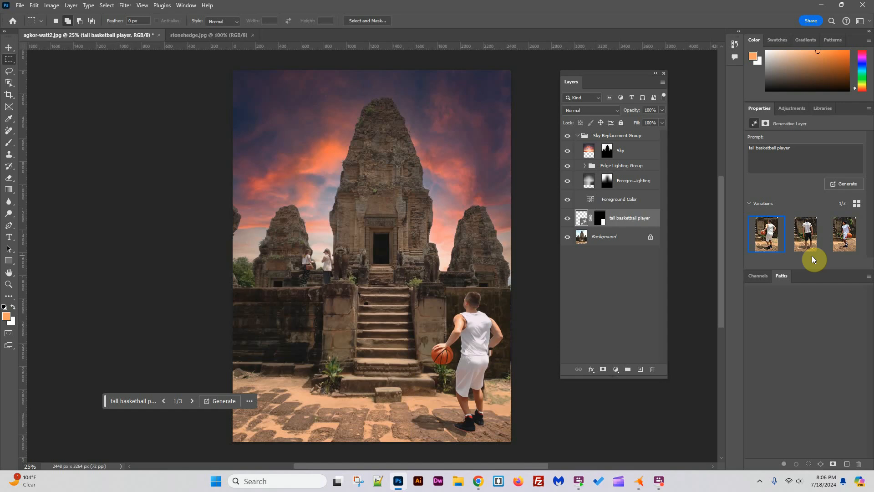
Step: Compare the three generated basketball player variations on the photo and return to the first one
{"action": "left_click", "coordinate": [813, 242]}
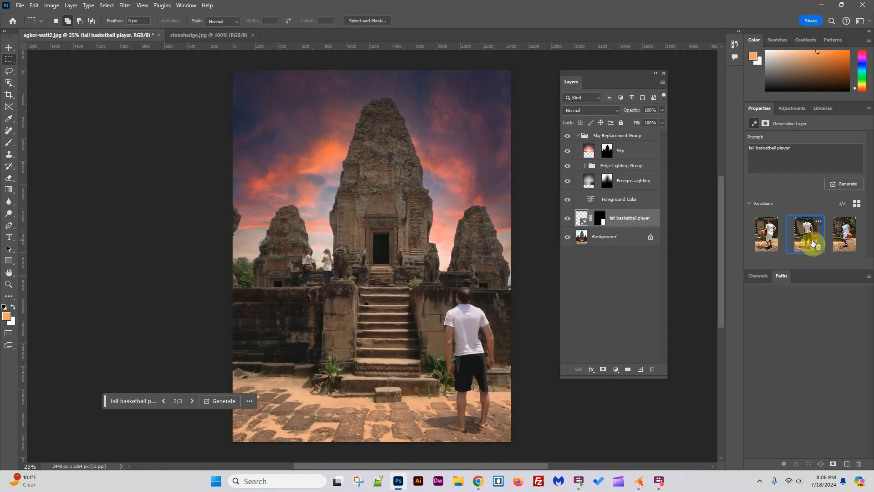
{"action": "left_click", "coordinate": [847, 243]}
{"action": "left_click", "coordinate": [769, 240]}
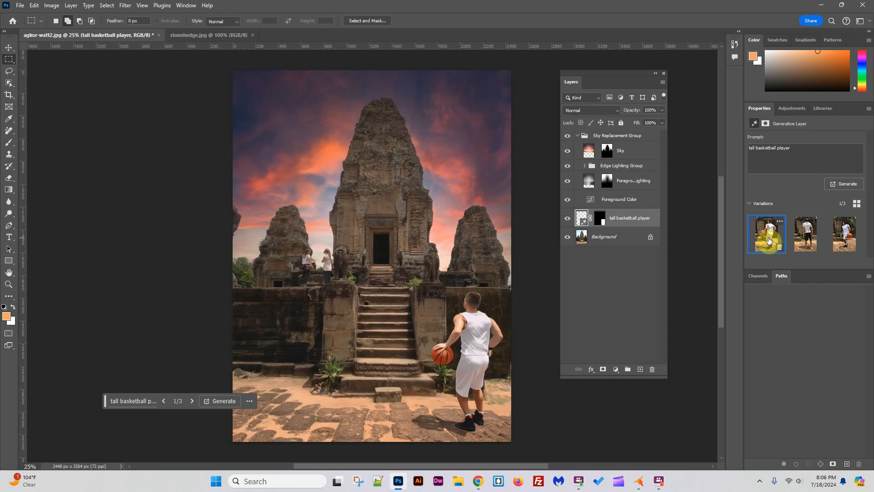
{"action": "left_click", "coordinate": [841, 240]}
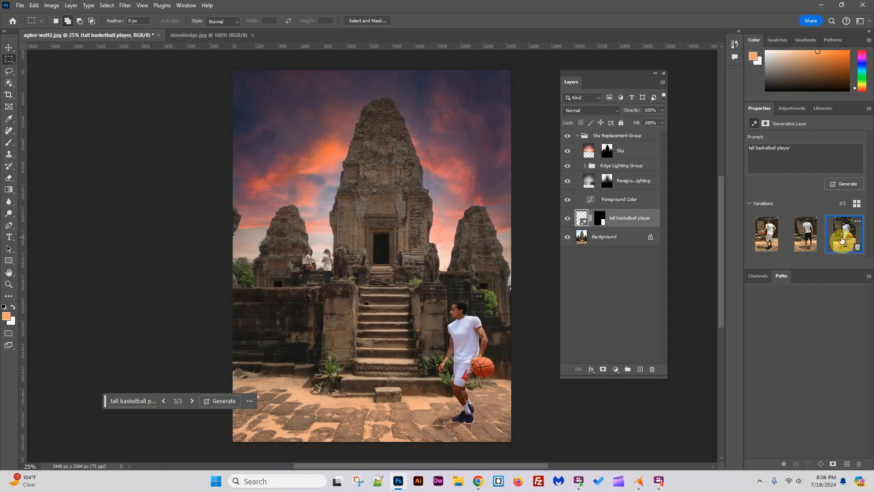
{"action": "left_click", "coordinate": [769, 240]}
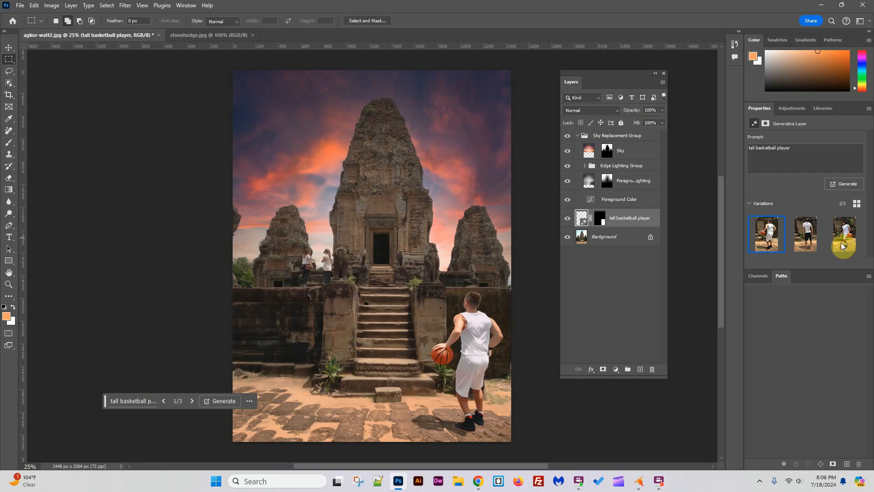
{"action": "left_click", "coordinate": [815, 247]}
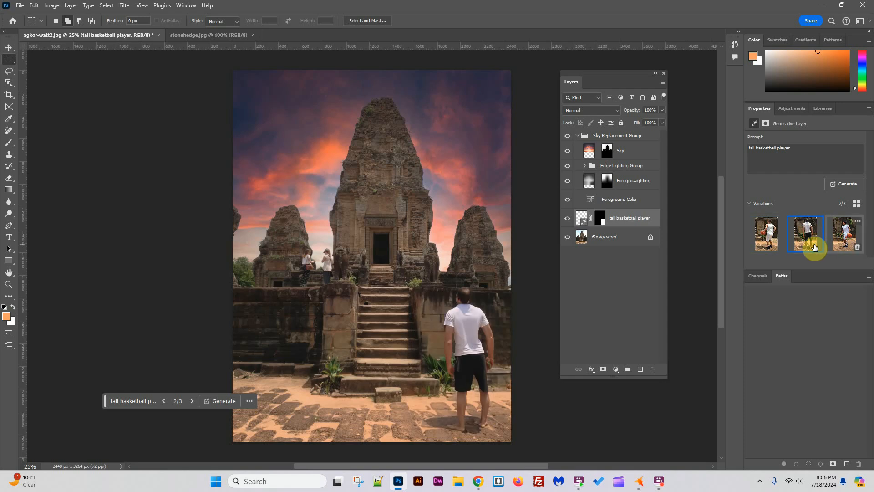
{"action": "left_click", "coordinate": [848, 238]}
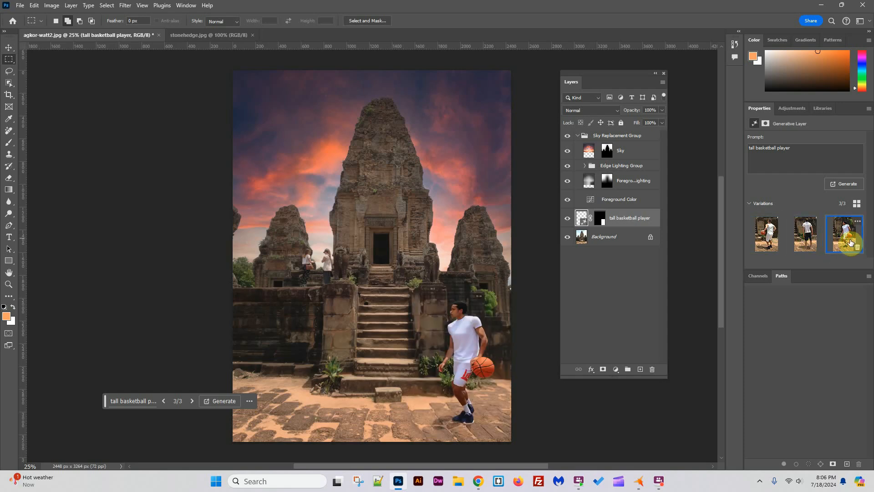
{"action": "left_click", "coordinate": [779, 243]}
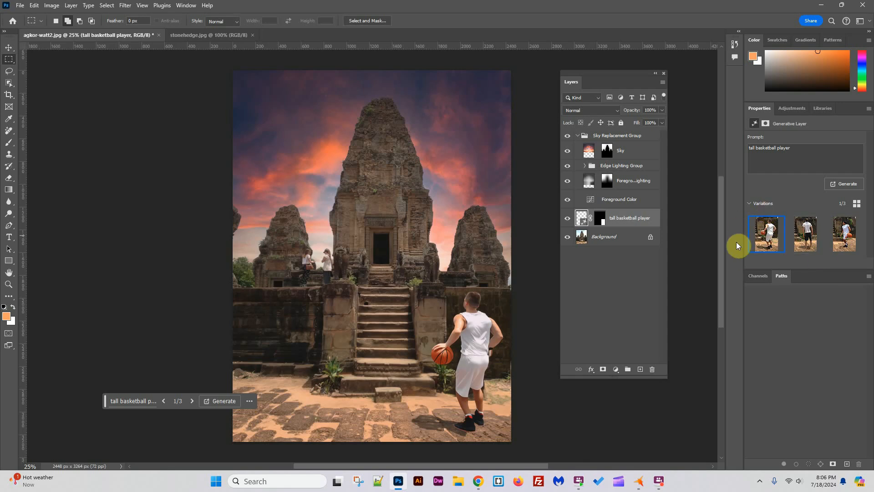
Step: Generate another set of variations for the "tall basketball player" prompt and preview the new and earlier players on the photo
{"action": "left_click", "coordinate": [849, 185]}
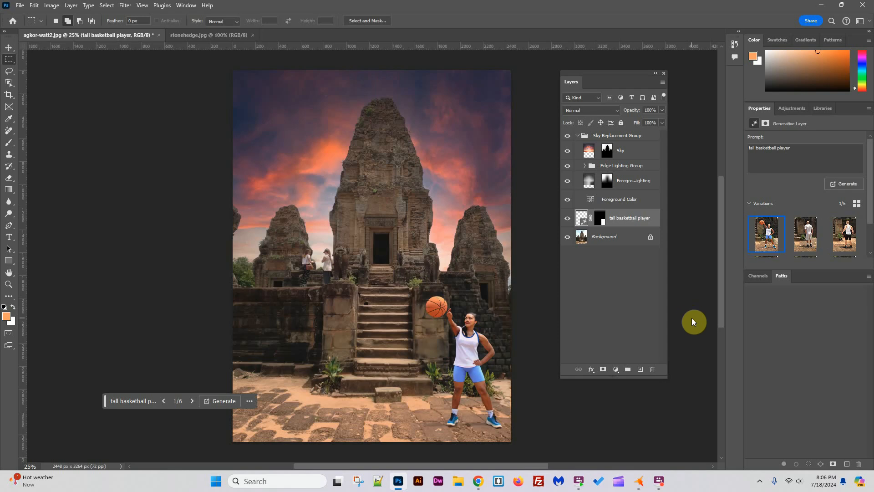
{"action": "left_click", "coordinate": [806, 240]}
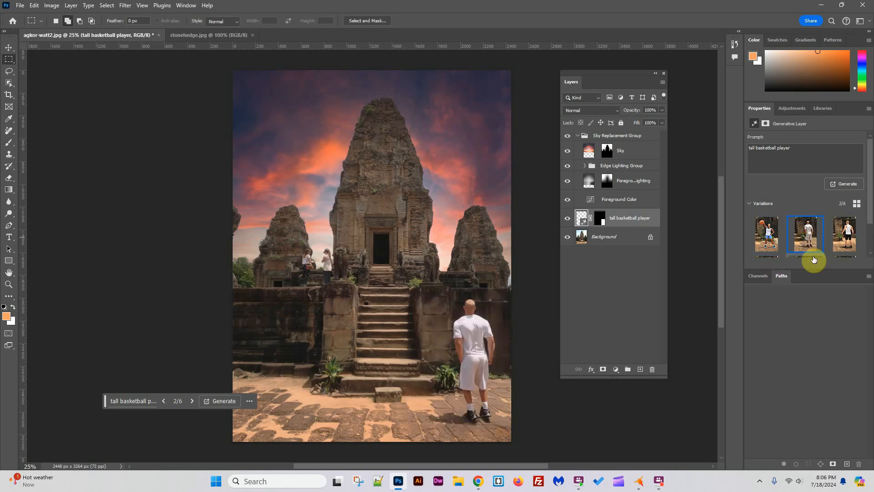
{"action": "scroll", "coordinate": [813, 260], "scroll_direction": "down", "scroll_amount": 2}
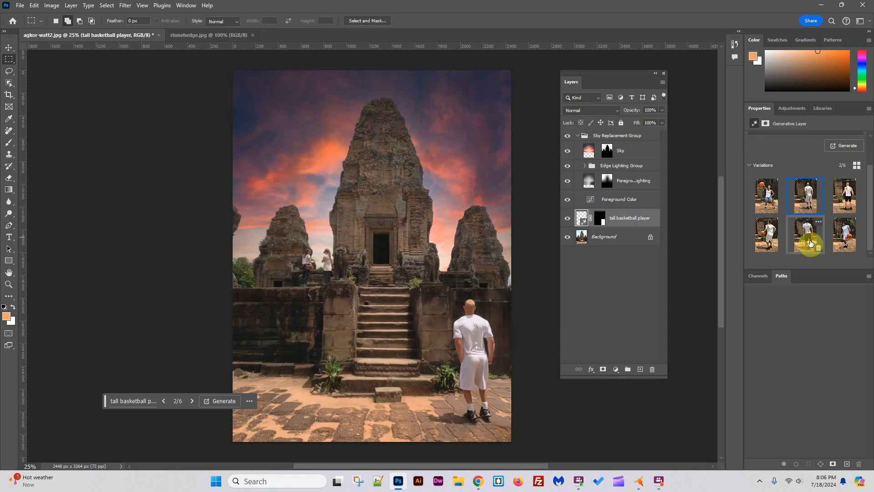
{"action": "left_click", "coordinate": [766, 197]}
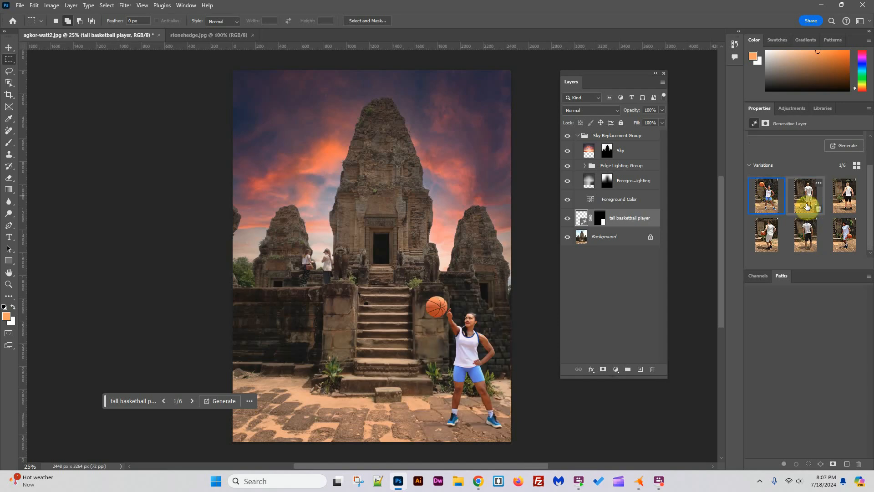
{"action": "left_click", "coordinate": [845, 203]}
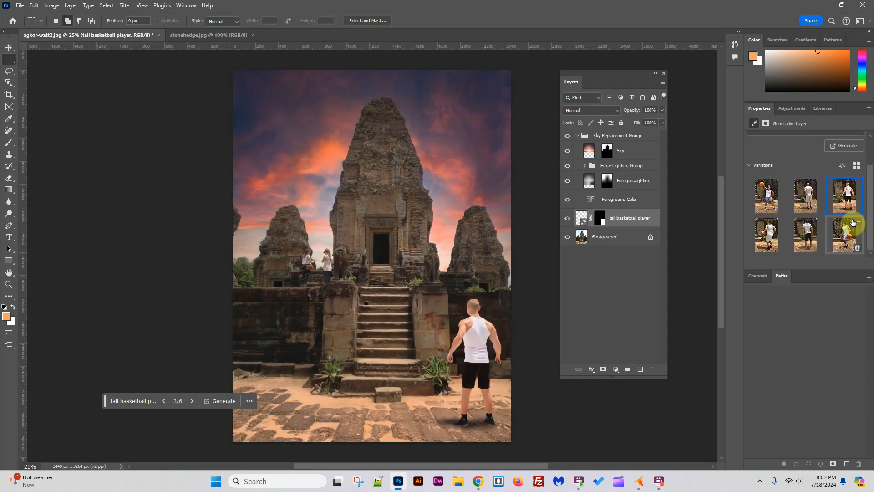
{"action": "left_click", "coordinate": [853, 242]}
{"action": "left_click", "coordinate": [806, 241]}
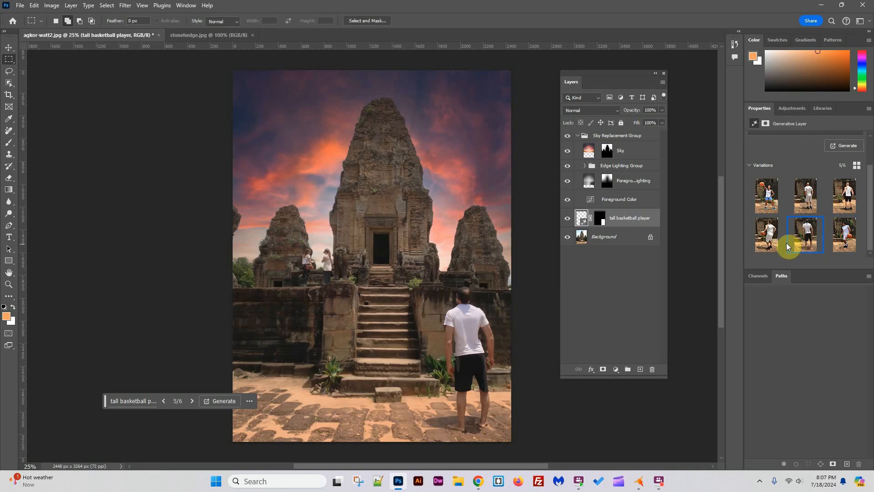
{"action": "left_click", "coordinate": [773, 243]}
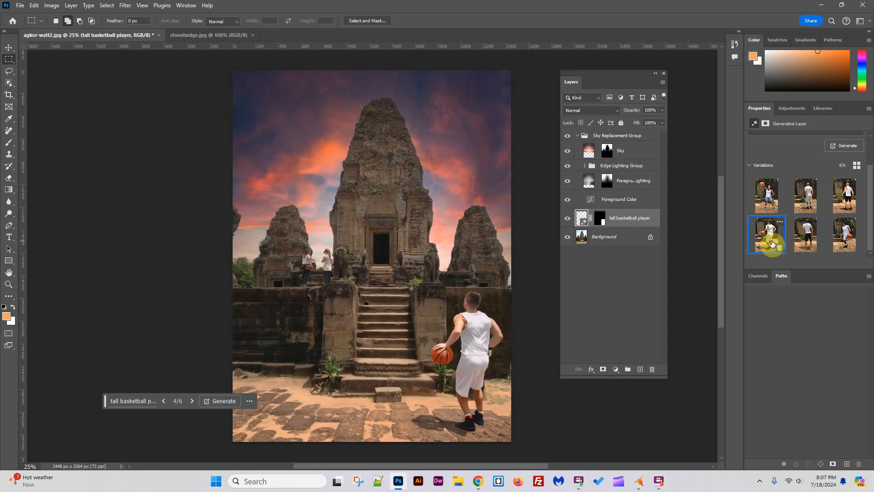
Step: Keep the variation of the man in white seen from behind with a ball, and check it by toggling the generative layer's visibility
{"action": "left_click", "coordinate": [805, 240]}
{"action": "left_click", "coordinate": [772, 244]}
{"action": "left_click", "coordinate": [760, 206]}
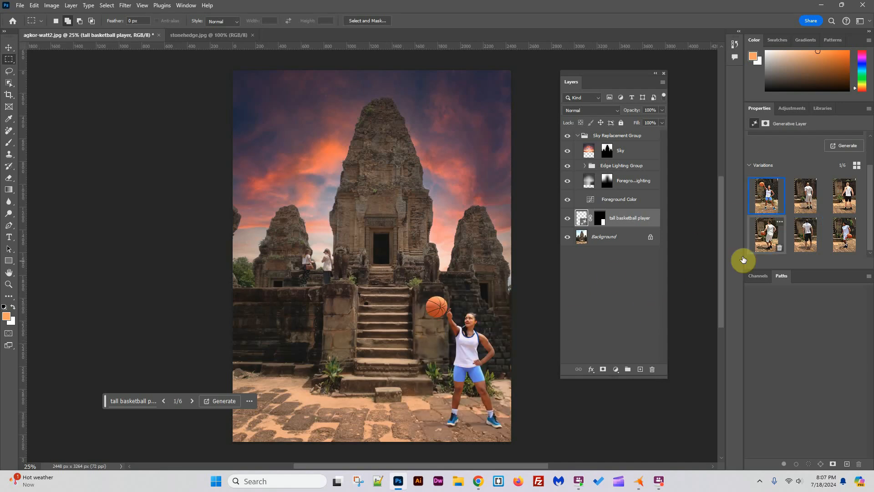
{"action": "left_click", "coordinate": [766, 234]}
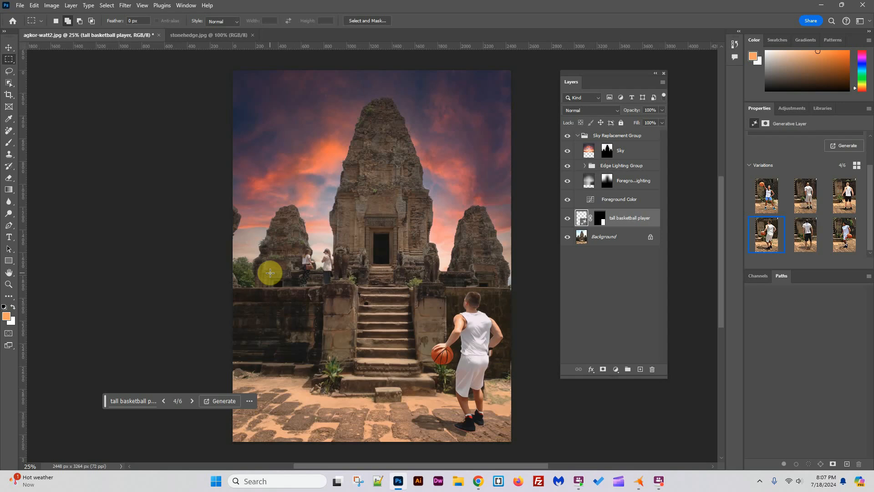
{"action": "left_click", "coordinate": [567, 218]}
{"action": "left_click", "coordinate": [566, 219]}
Step: Open the Save for Web (Legacy) export of the photo and examine the temple stonework in the four quality previews
{"action": "left_click", "coordinate": [20, 7]}
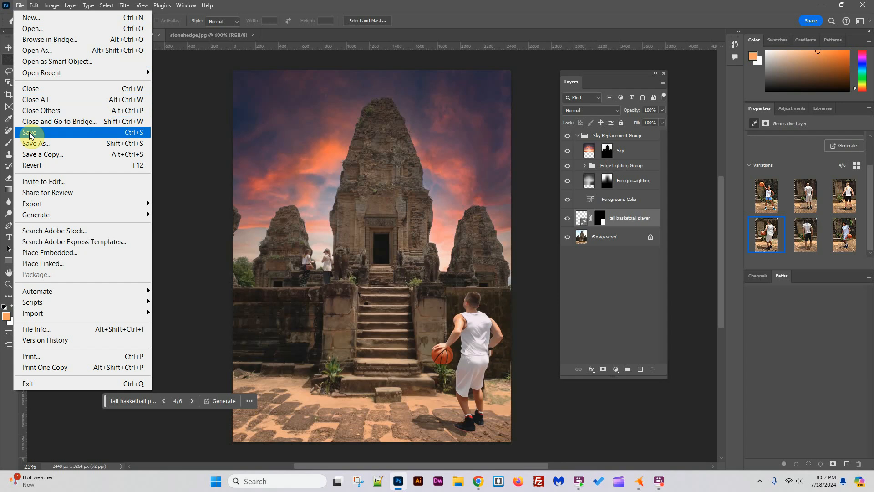
{"action": "mouse_move", "coordinate": [48, 204]}
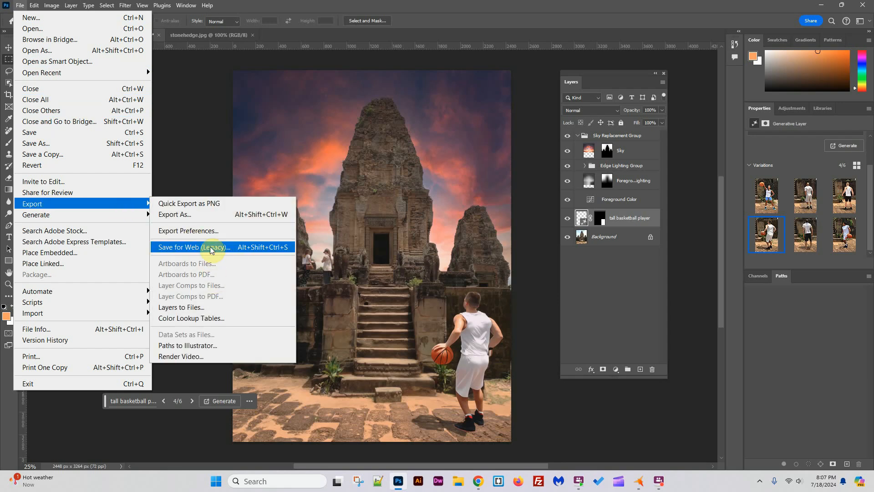
{"action": "left_click", "coordinate": [210, 248]}
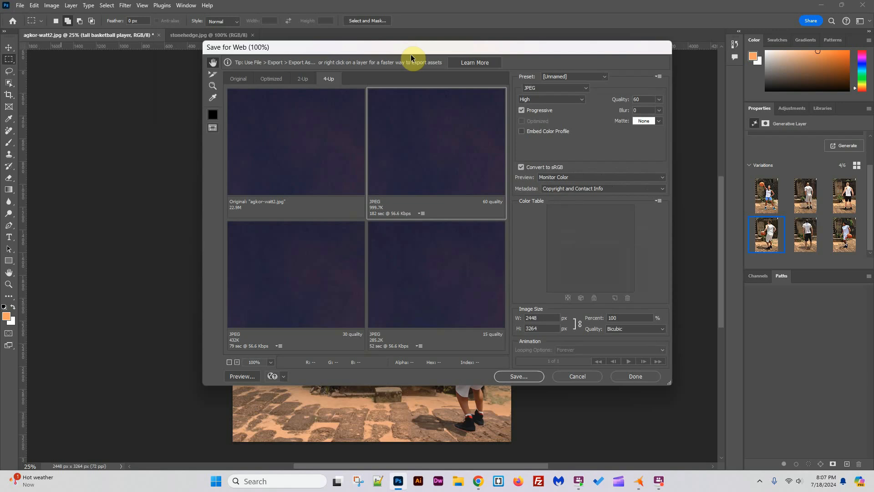
{"action": "left_click_drag", "start_coordinate": [471, 44], "coordinate": [321, 40]}
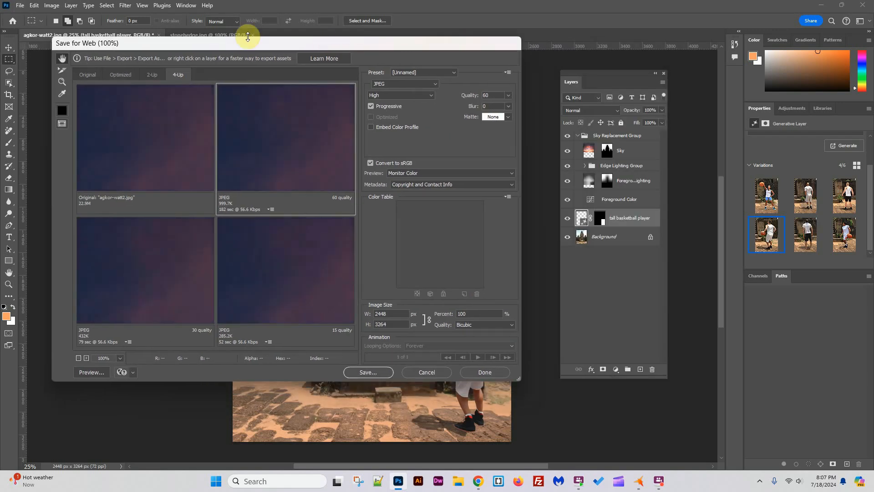
{"action": "left_click_drag", "start_coordinate": [318, 171], "coordinate": [265, 62]}
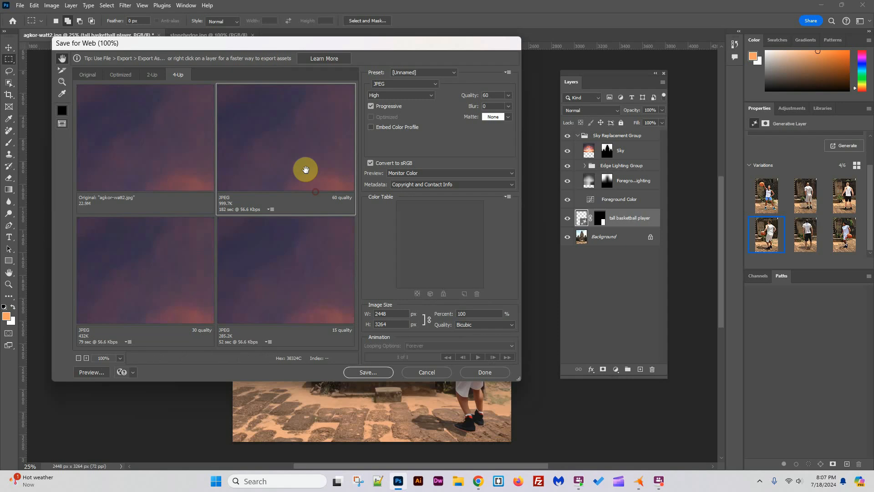
{"action": "left_click_drag", "start_coordinate": [302, 151], "coordinate": [197, 44]}
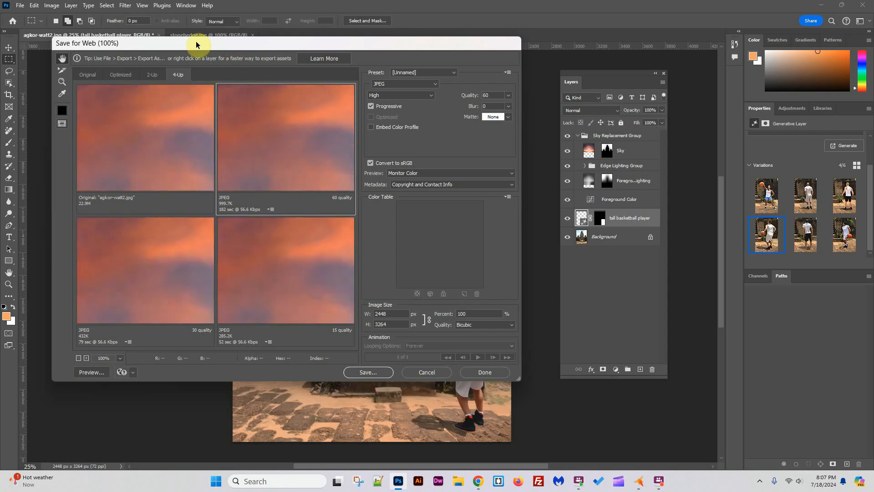
{"action": "left_click_drag", "start_coordinate": [336, 181], "coordinate": [199, 87]}
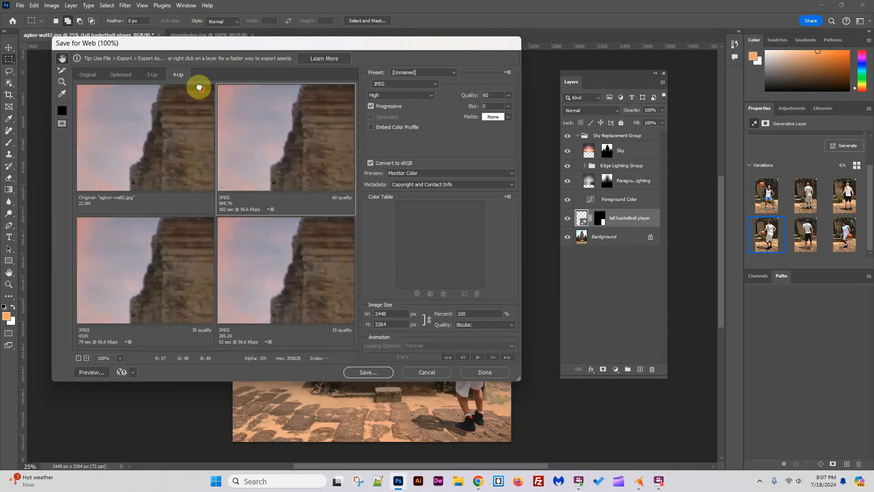
{"action": "left_click_drag", "start_coordinate": [359, 133], "coordinate": [232, 135]}
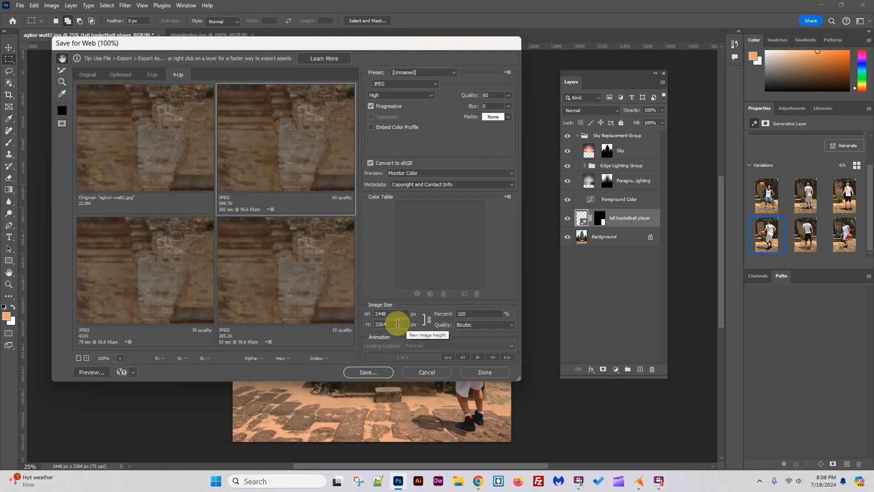
Step: Set the export image width to 1200 px with the proportions linked
{"action": "left_click", "coordinate": [369, 317]}
{"action": "type", "text": "12"}
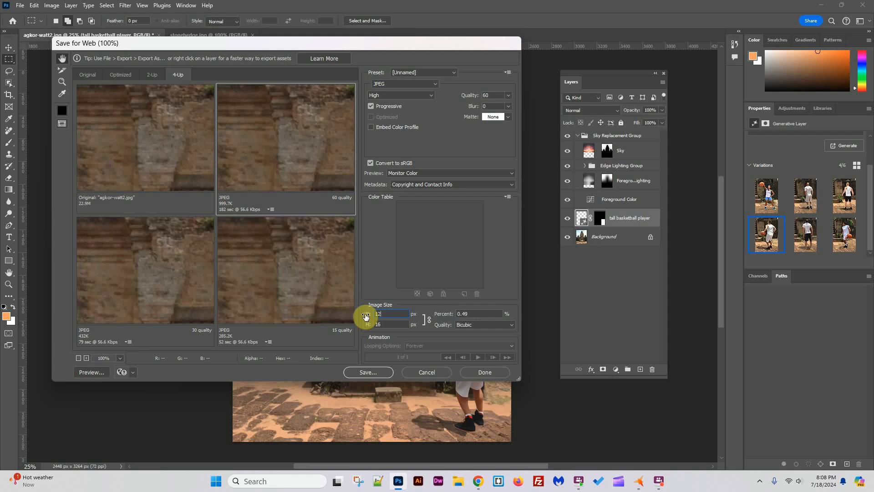
{"action": "type", "text": "00"}
{"action": "left_click", "coordinate": [283, 162]}
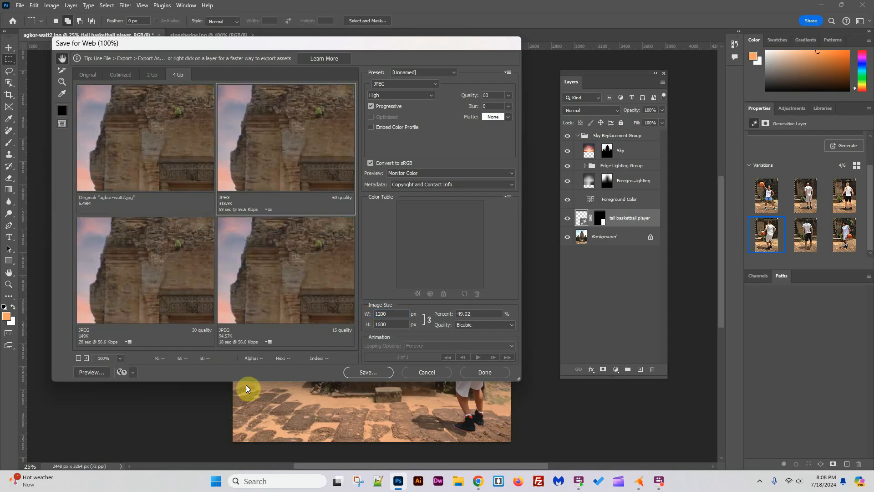
Step: Set the export image height to 1200 px with the proportions linked
{"action": "left_click", "coordinate": [396, 313]}
{"action": "key", "text": "Tab"}
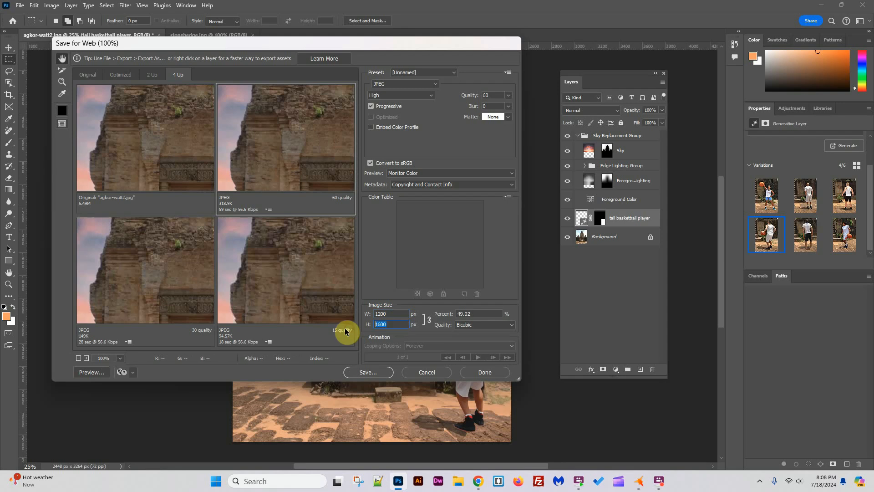
{"action": "type", "text": "1200"}
{"action": "left_click", "coordinate": [293, 132]}
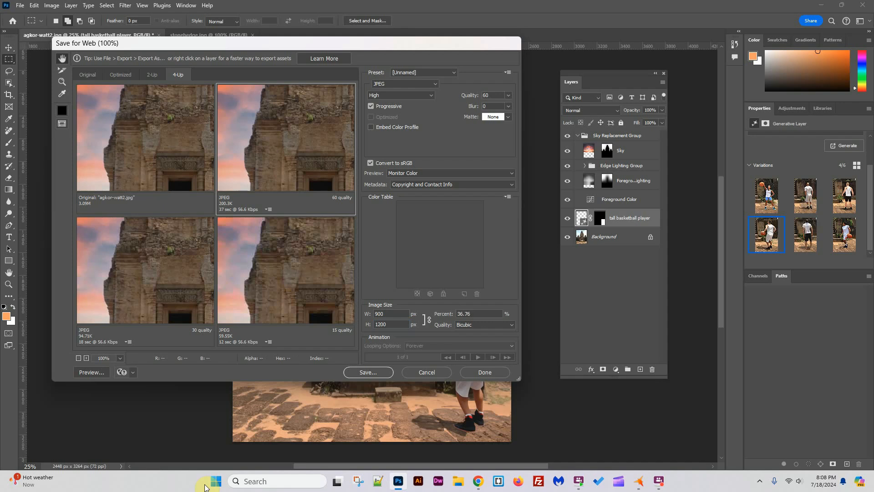
{"action": "left_click", "coordinate": [390, 323]}
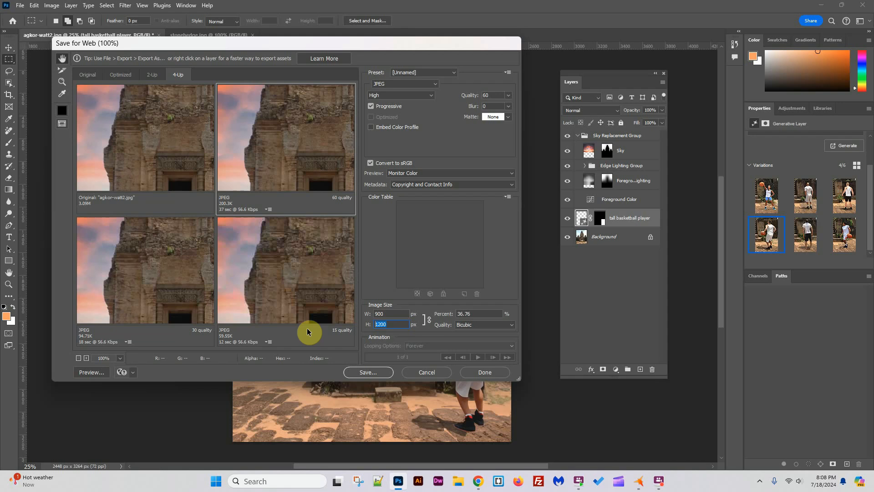
Step: Try an export height of 800 px, and set the final width to 580 px with the proportions linked
{"action": "type", "text": "800"}
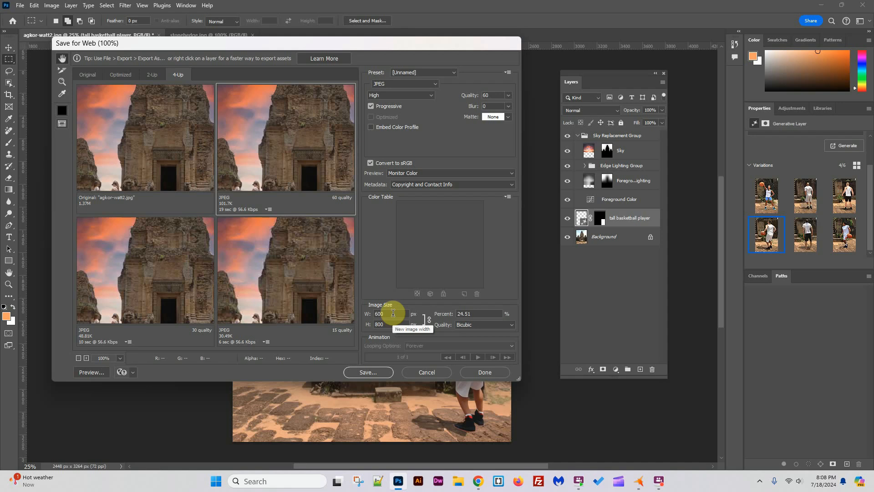
{"action": "left_click_drag", "start_coordinate": [390, 313], "coordinate": [367, 313]}
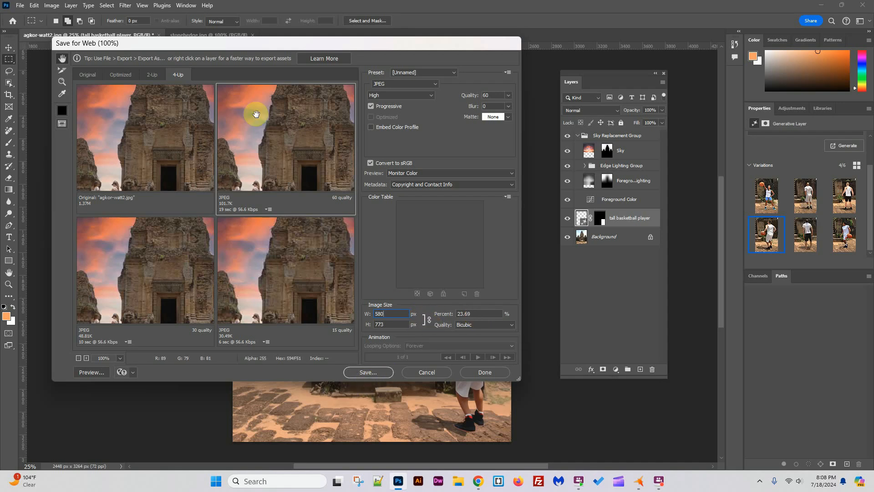
{"action": "left_click", "coordinate": [268, 149]}
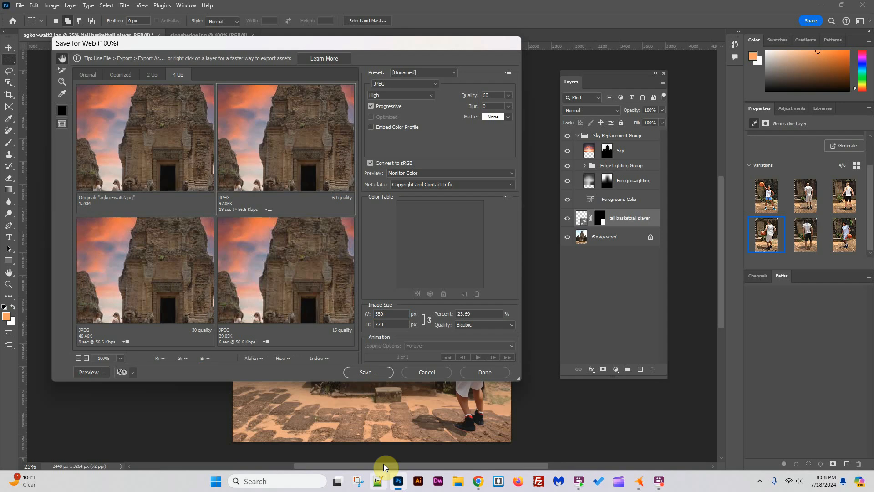
Step: Save the optimized JPEG as agkor-watt2.jpg in the correct folder, replacing the existing file
{"action": "left_click", "coordinate": [368, 370]}
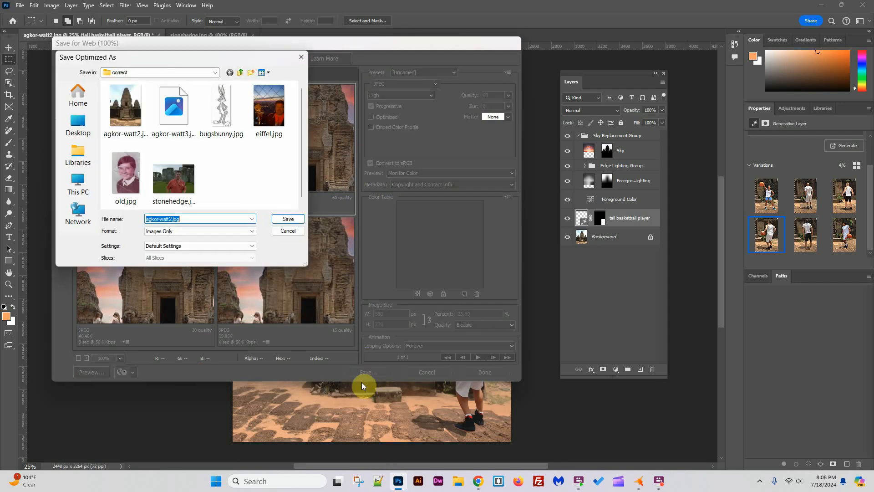
{"action": "left_click", "coordinate": [186, 221]}
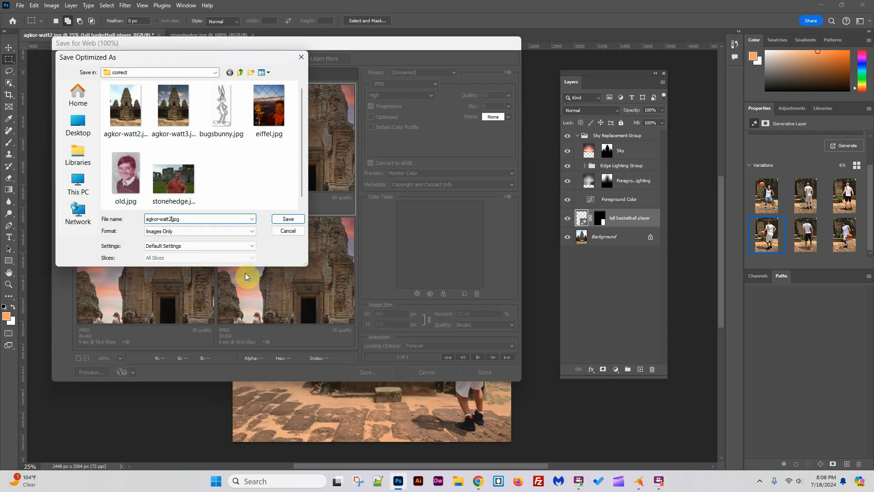
{"action": "key", "text": "Left"}
{"action": "key", "text": "Left"}
{"action": "key", "text": "Left"}
{"action": "key", "text": "Left"}
{"action": "left_click", "coordinate": [288, 220]}
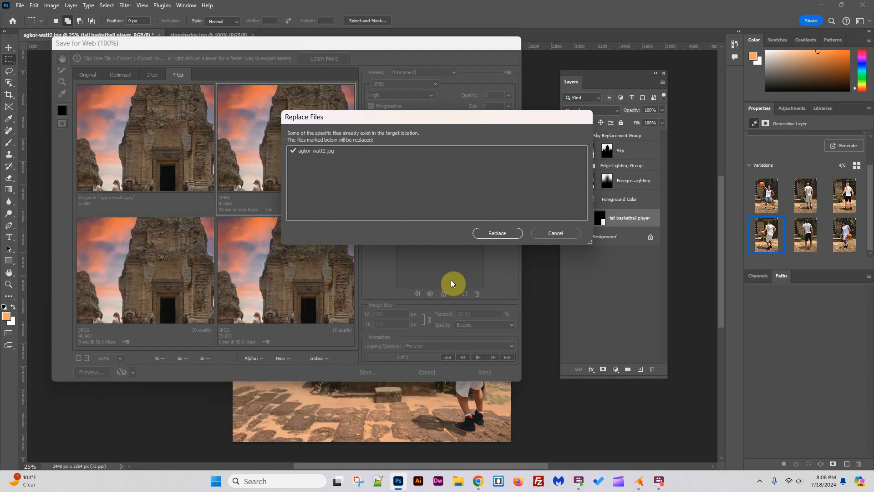
{"action": "left_click", "coordinate": [496, 233]}
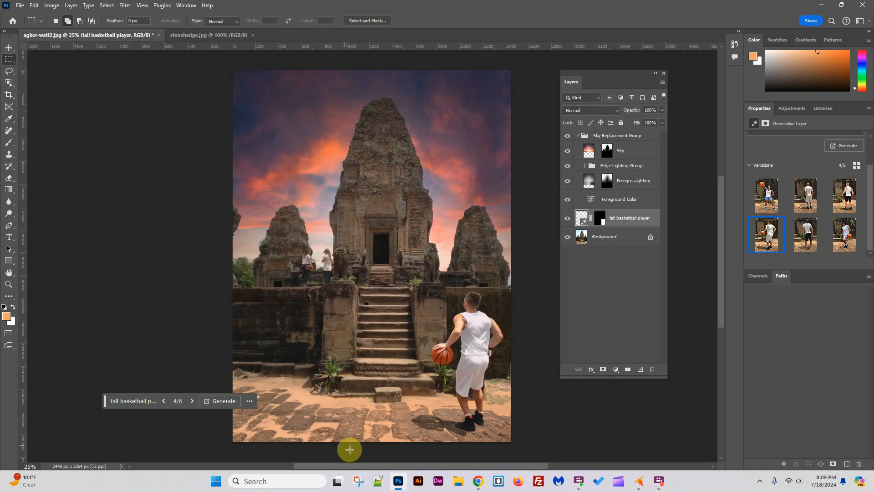
Step: Bring up the stonehedge.jpg photo and select the man in the red shirt, reselecting him with the Object Selection tool
{"action": "left_click", "coordinate": [208, 36]}
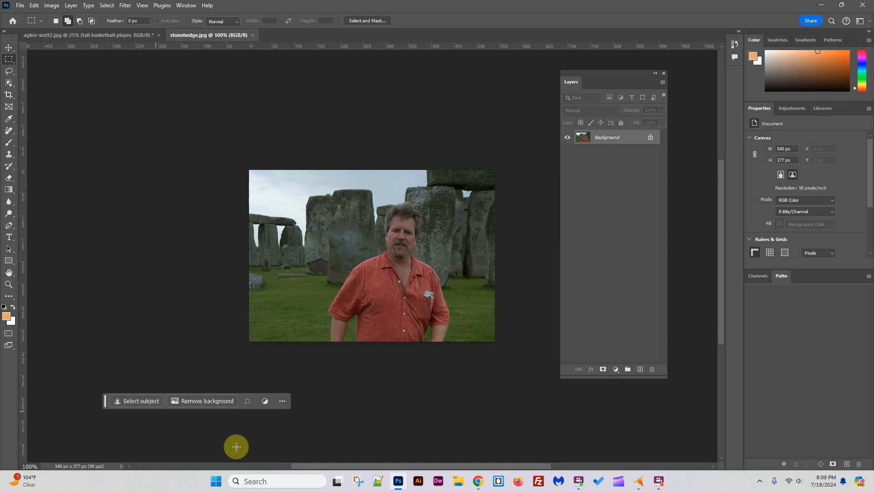
{"action": "left_click", "coordinate": [126, 404]}
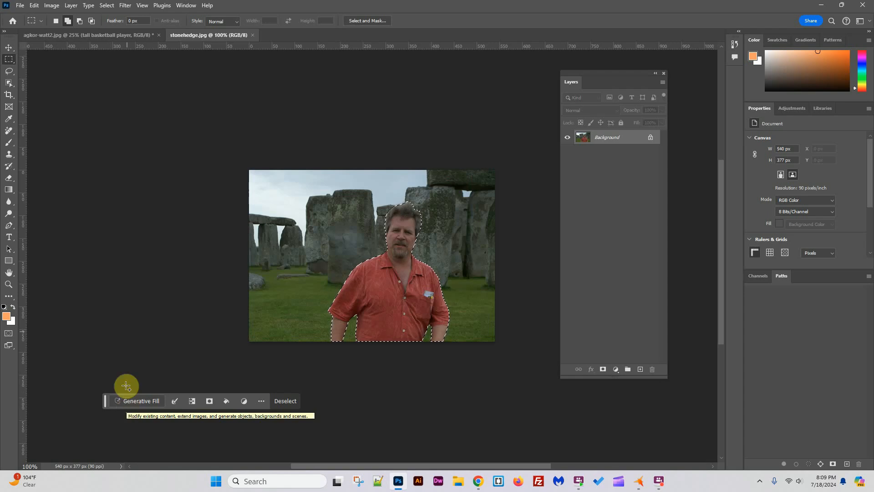
{"action": "left_click", "coordinate": [10, 86]}
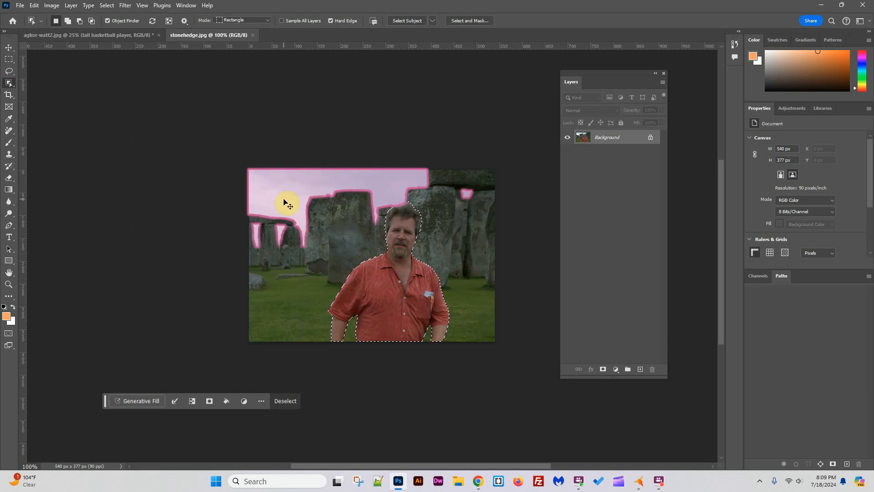
{"action": "key", "text": "ctrl+d"}
{"action": "left_click", "coordinate": [390, 310]}
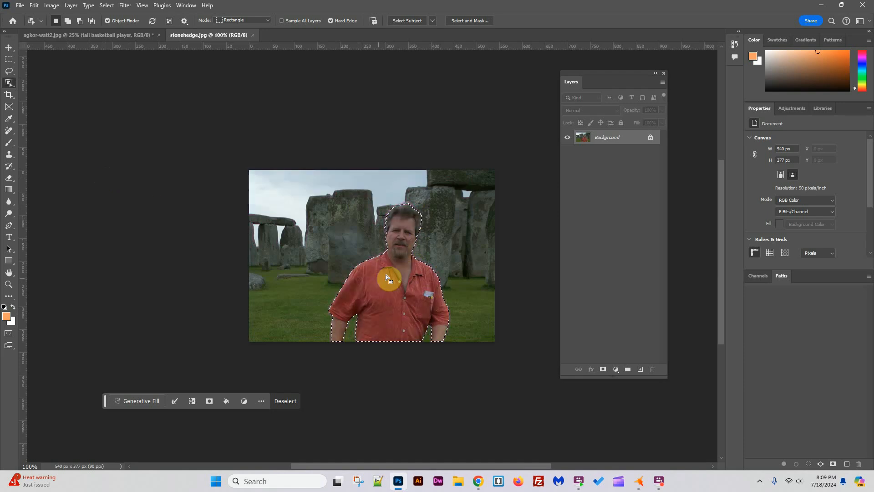
Step: Expand the selection around the man by 20 pixels
{"action": "left_click", "coordinate": [109, 6]}
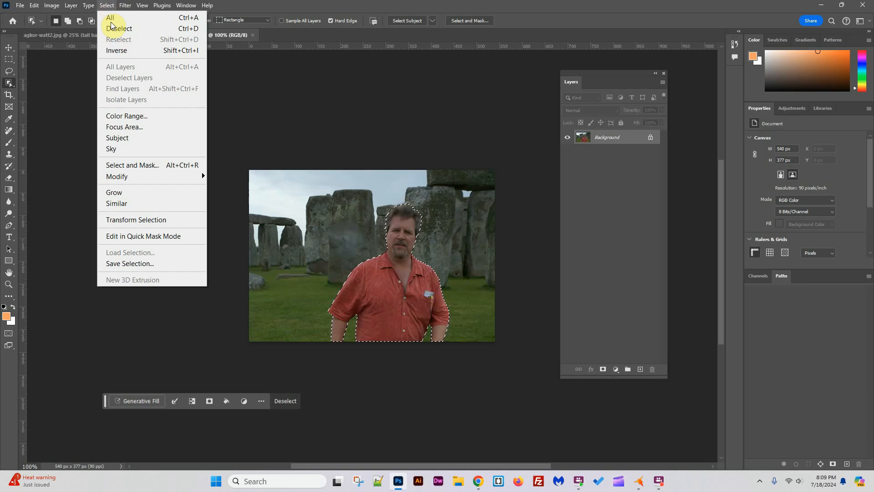
{"action": "mouse_move", "coordinate": [122, 179]}
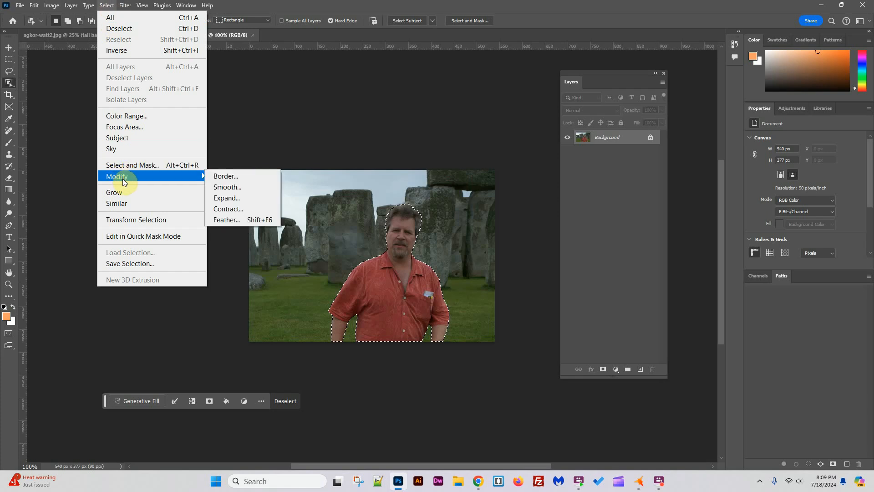
{"action": "left_click", "coordinate": [226, 197]}
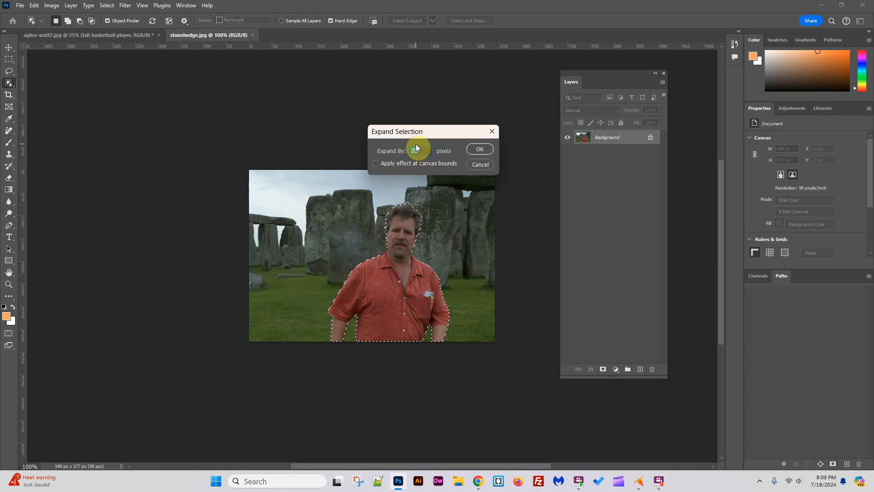
{"action": "left_click", "coordinate": [478, 151]}
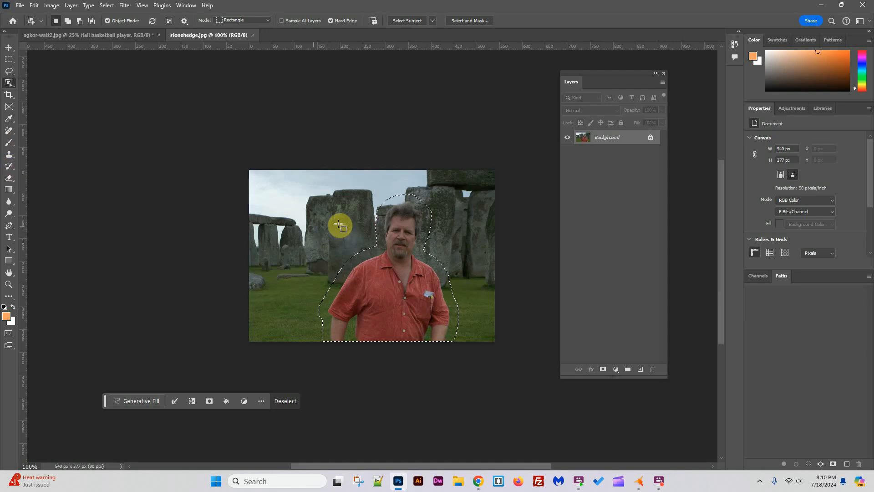
Step: Try removing the man inside the expanded selection with the Remove tool, and undo both the removal and the selection expansion
{"action": "left_click", "coordinate": [9, 131]}
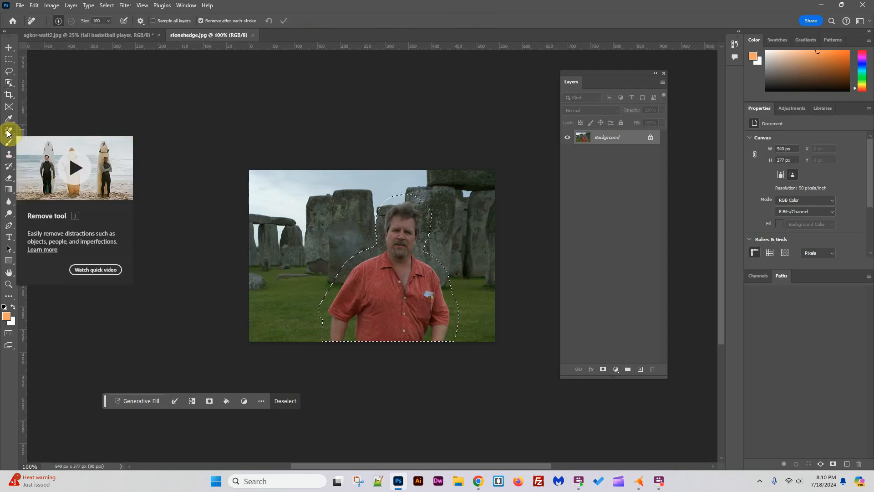
{"action": "right_click", "coordinate": [8, 132]}
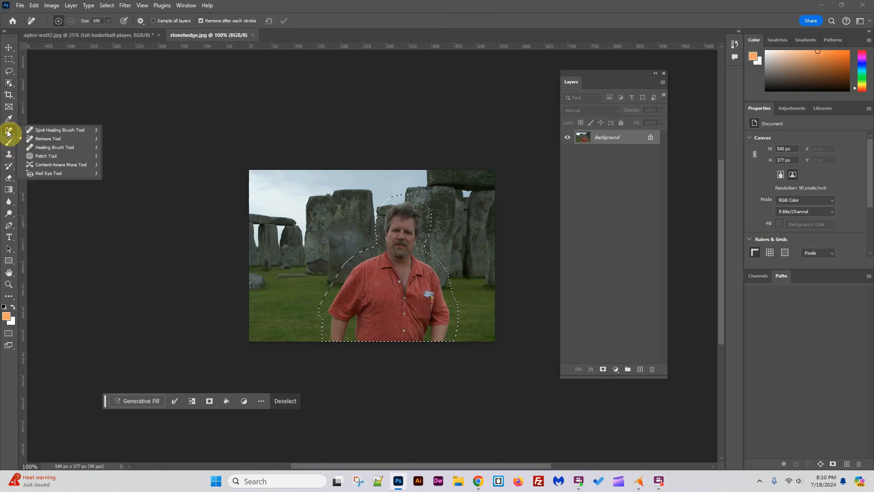
{"action": "left_click", "coordinate": [41, 138]}
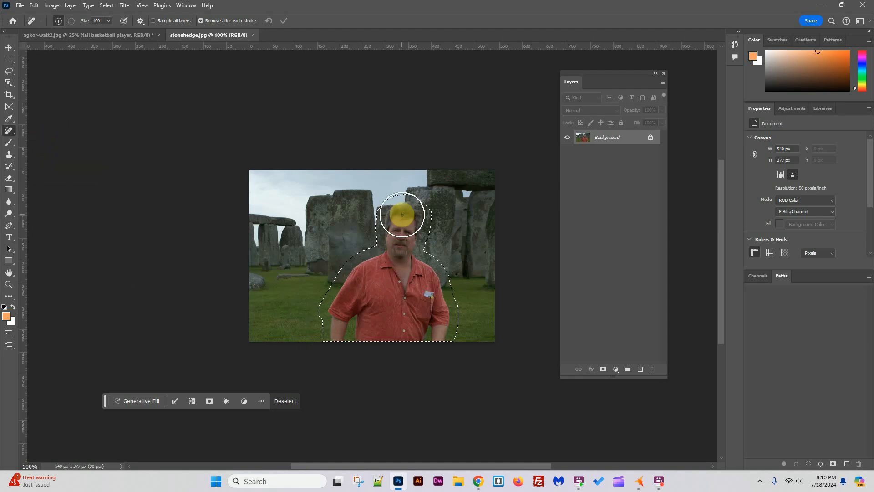
{"action": "mouse_move", "coordinate": [402, 214]}
{"action": "left_mouse_down"}
{"action": "mouse_move", "coordinate": [391, 299]}
{"action": "mouse_move", "coordinate": [398, 255]}
{"action": "mouse_move", "coordinate": [336, 315]}
{"action": "left_mouse_up"}
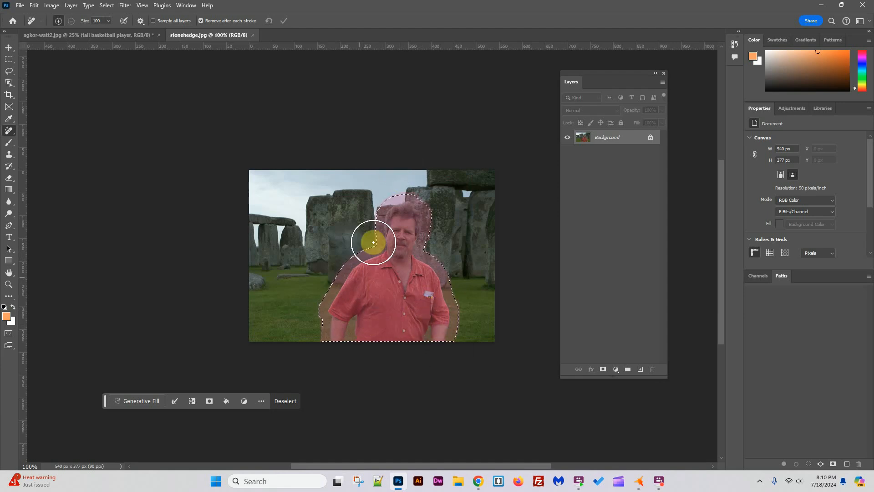
{"action": "left_click_drag", "start_coordinate": [428, 256], "coordinate": [413, 292]}
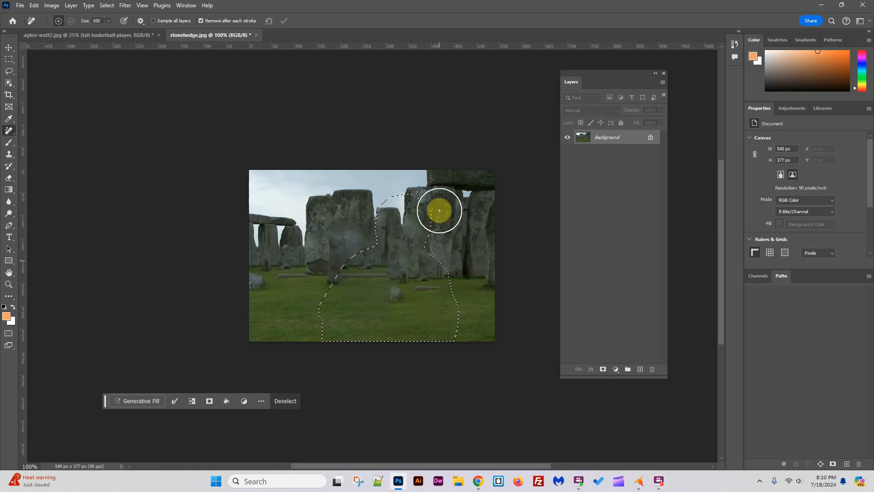
{"action": "left_click", "coordinate": [269, 399]}
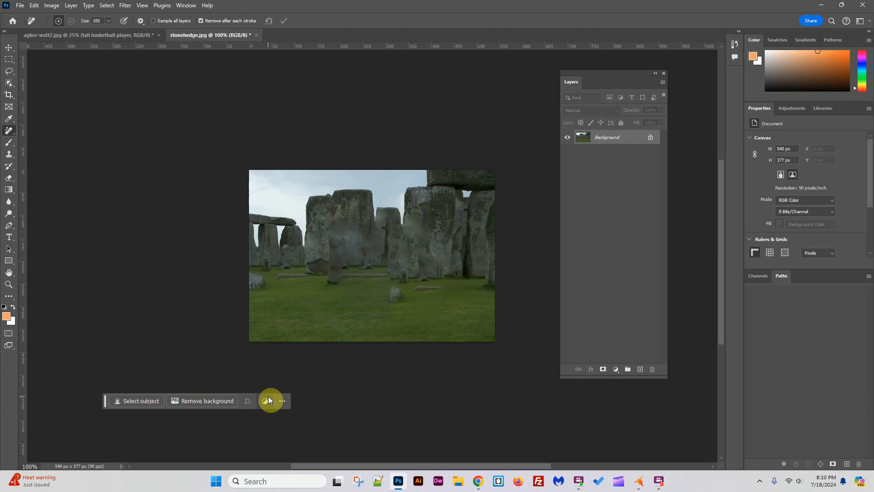
{"action": "key", "text": "ctrl+z"}
{"action": "key", "text": "ctrl+z"}
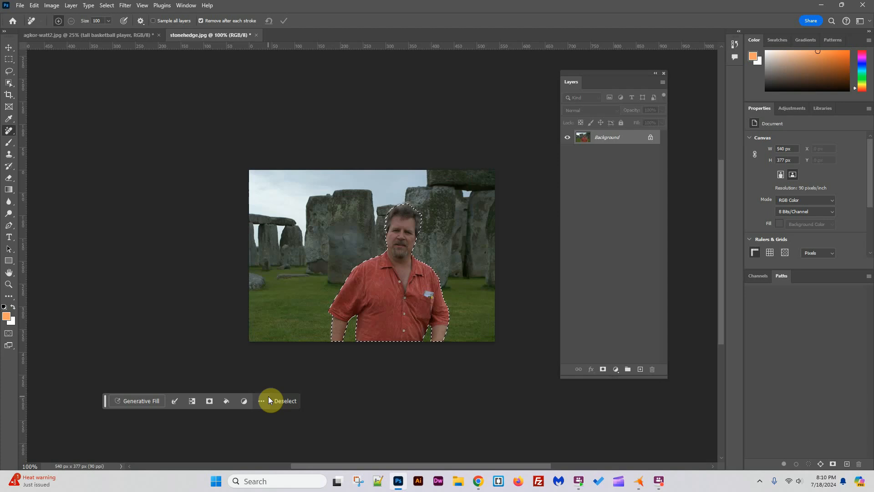
Step: Clear the selection and remove the man from the photo by painting over him with the Remove tool
{"action": "left_click", "coordinate": [268, 399]}
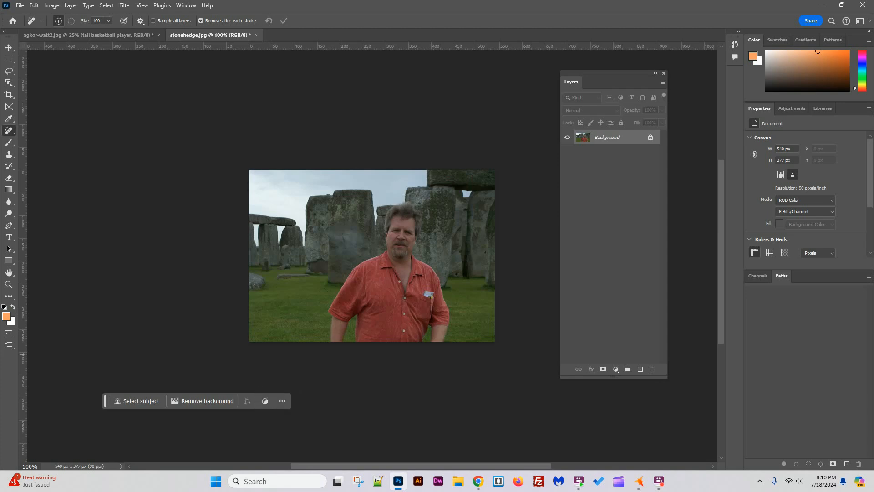
{"action": "mouse_move", "coordinate": [387, 251]}
{"action": "left_mouse_down"}
{"action": "mouse_move", "coordinate": [401, 225]}
{"action": "mouse_move", "coordinate": [430, 318]}
{"action": "mouse_move", "coordinate": [347, 313]}
{"action": "mouse_move", "coordinate": [371, 287]}
{"action": "mouse_move", "coordinate": [392, 222]}
{"action": "mouse_move", "coordinate": [438, 325]}
{"action": "left_mouse_up"}
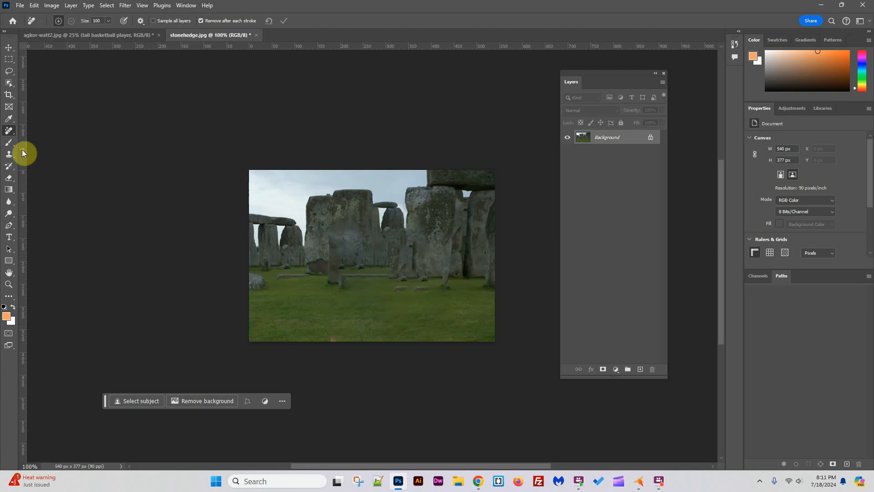
Step: Marquee-select the small flat stones in the grass below the large stone and replace them with a Content-Aware fill at 100% opacity
{"action": "left_click", "coordinate": [8, 59]}
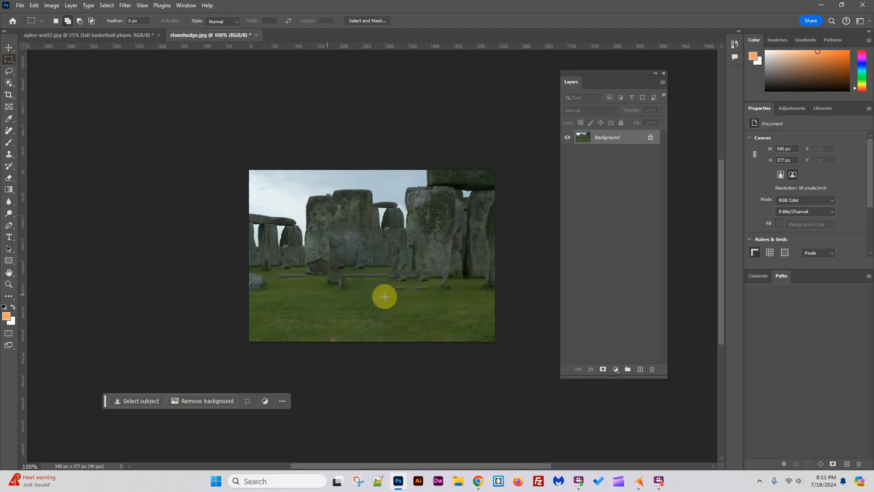
{"action": "left_click_drag", "start_coordinate": [390, 281], "coordinate": [438, 300]}
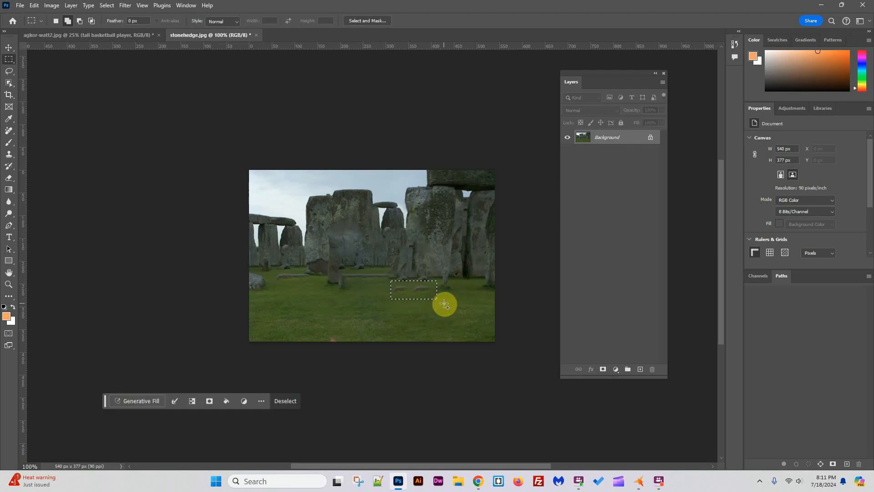
{"action": "key", "text": "shift+F5"}
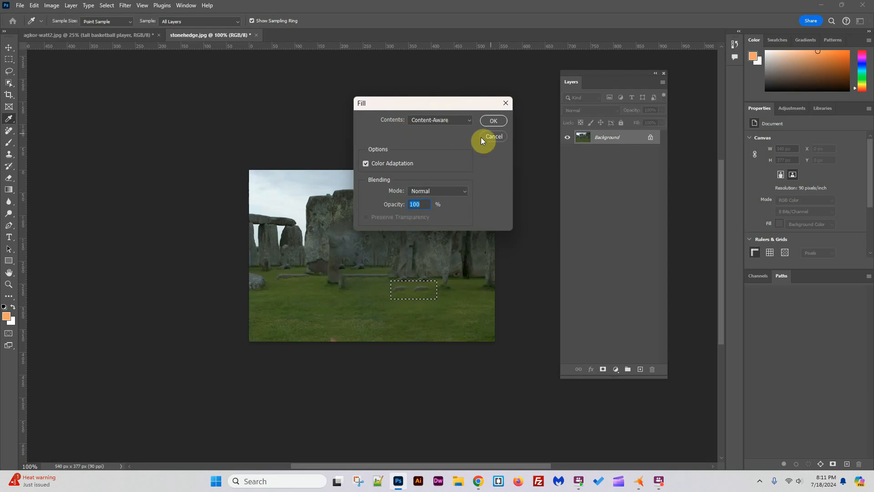
{"action": "left_click", "coordinate": [498, 121]}
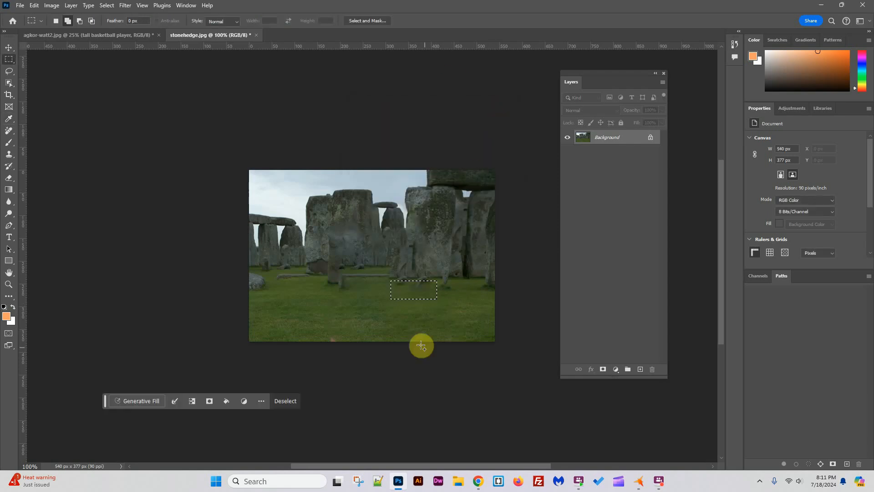
{"action": "left_click", "coordinate": [468, 292]}
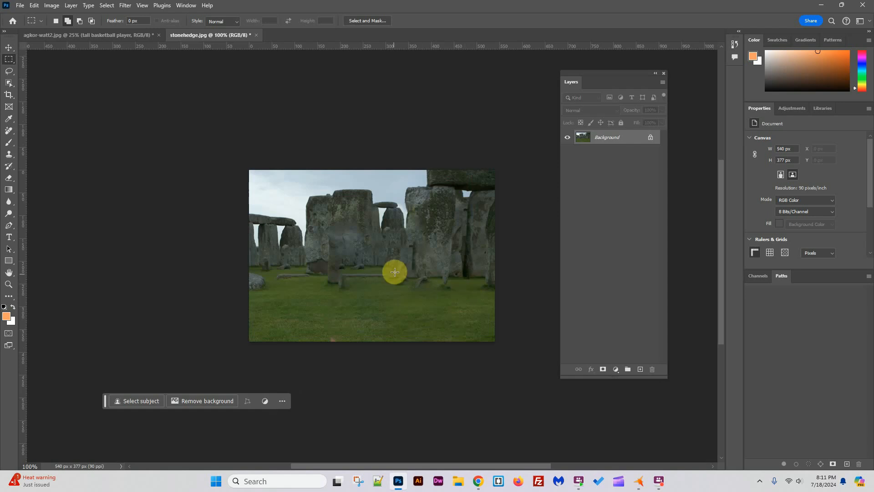
Step: Marquee-select the grass strip at the large stone's base and clean up its leftover fragments with a Content-Aware fill at 100% opacity
{"action": "left_click", "coordinate": [415, 278]}
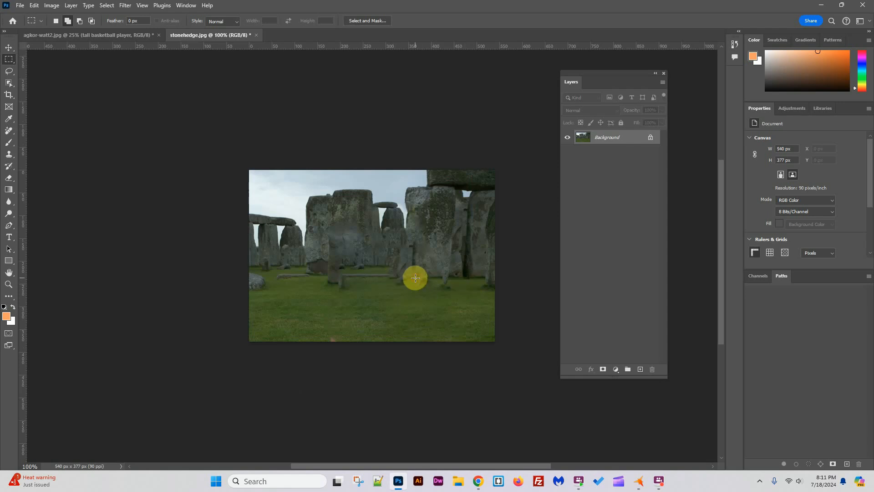
{"action": "left_click_drag", "start_coordinate": [415, 277], "coordinate": [462, 296]}
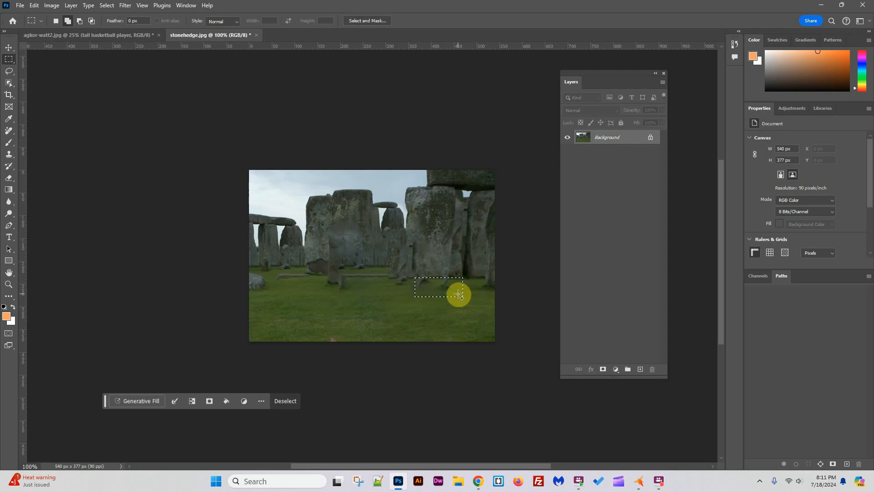
{"action": "key", "text": "shift+BackSpace"}
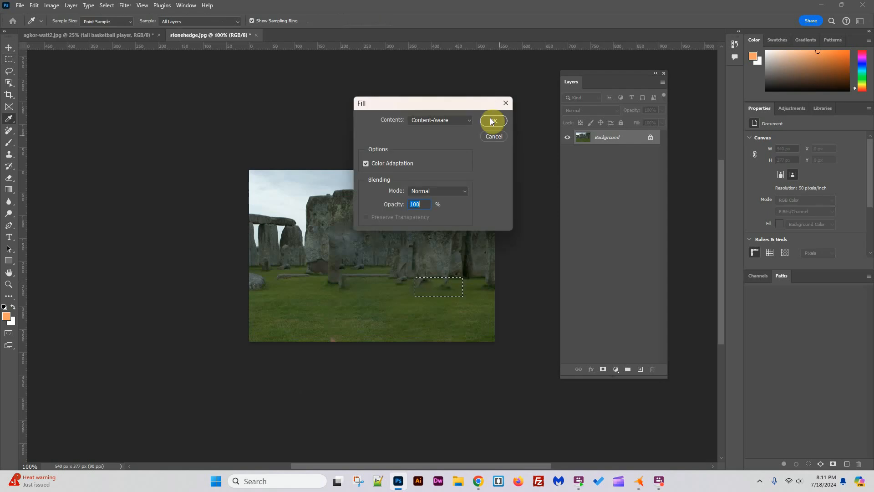
{"action": "left_click", "coordinate": [500, 124]}
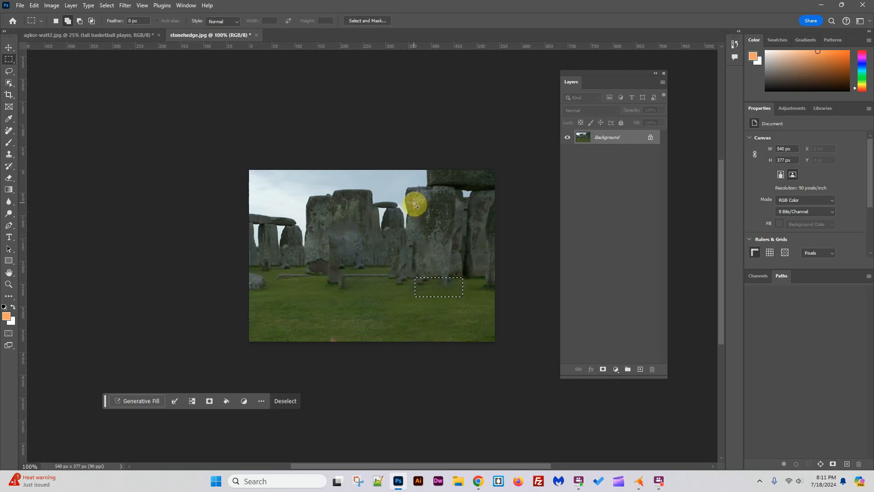
{"action": "left_click", "coordinate": [393, 203]}
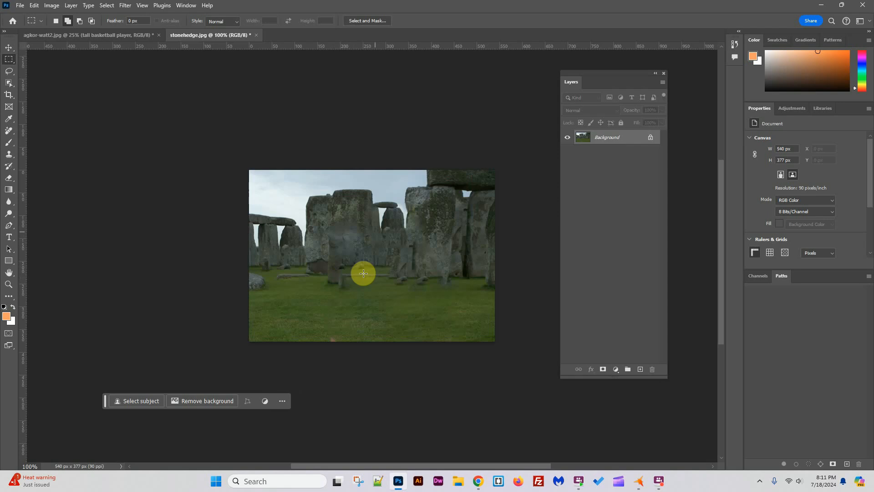
Step: Try cloning texture from the large stone's upper part over its blurred base with the Clone Stamp, and undo the strokes
{"action": "left_click", "coordinate": [8, 158]}
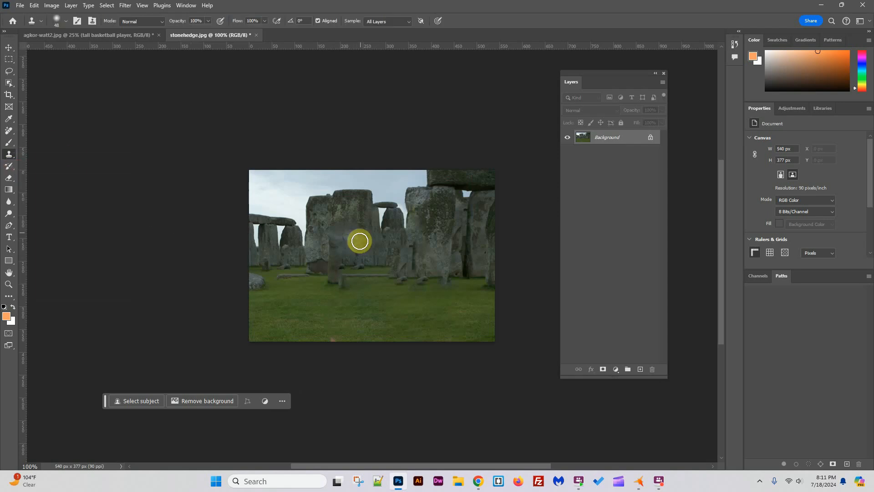
{"action": "left_click", "coordinate": [348, 203], "text": "alt"}
{"action": "mouse_move", "coordinate": [347, 262]}
{"action": "left_mouse_down"}
{"action": "mouse_move", "coordinate": [352, 279]}
{"action": "mouse_move", "coordinate": [374, 273]}
{"action": "mouse_move", "coordinate": [373, 259]}
{"action": "left_mouse_up"}
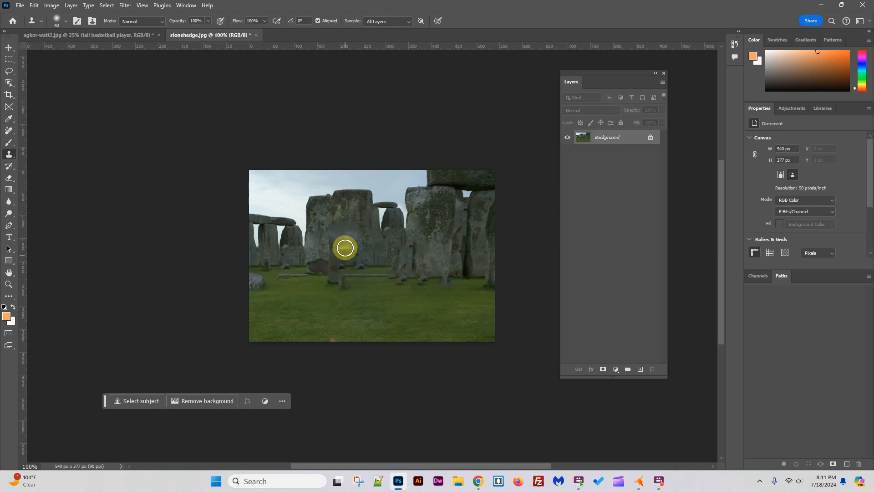
{"action": "left_click_drag", "start_coordinate": [347, 271], "coordinate": [362, 273]}
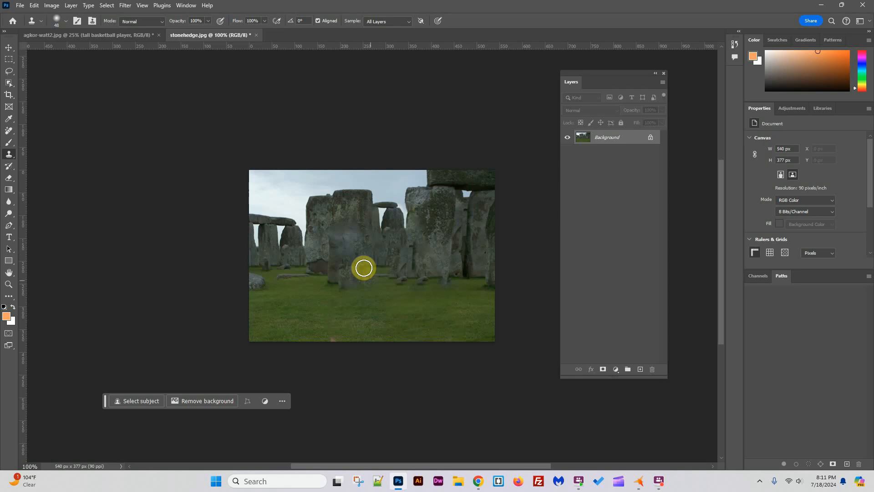
{"action": "mouse_move", "coordinate": [366, 277]}
{"action": "left_mouse_down"}
{"action": "mouse_move", "coordinate": [385, 267]}
{"action": "mouse_move", "coordinate": [387, 274]}
{"action": "mouse_move", "coordinate": [357, 283]}
{"action": "left_mouse_up"}
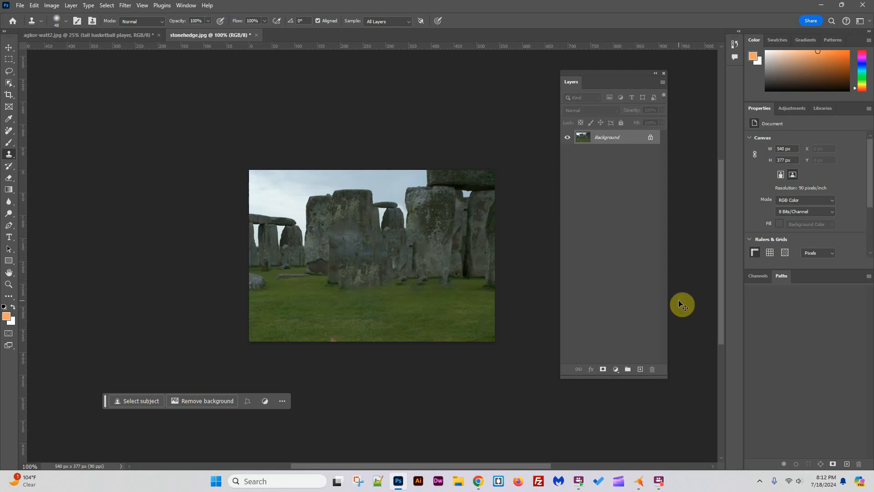
{"action": "key", "text": "ctrl+z"}
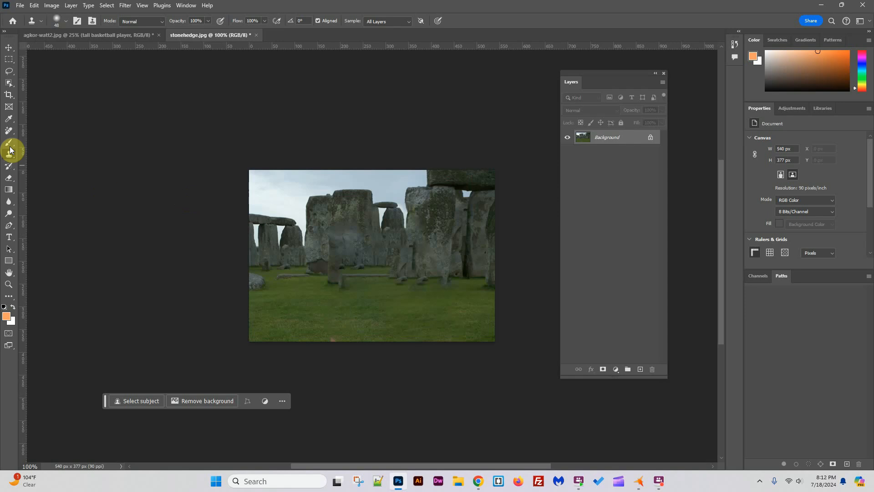
Step: Marquee-select the damaged base of the large central stone and run Generative Fill on it with an empty prompt
{"action": "left_click", "coordinate": [9, 59]}
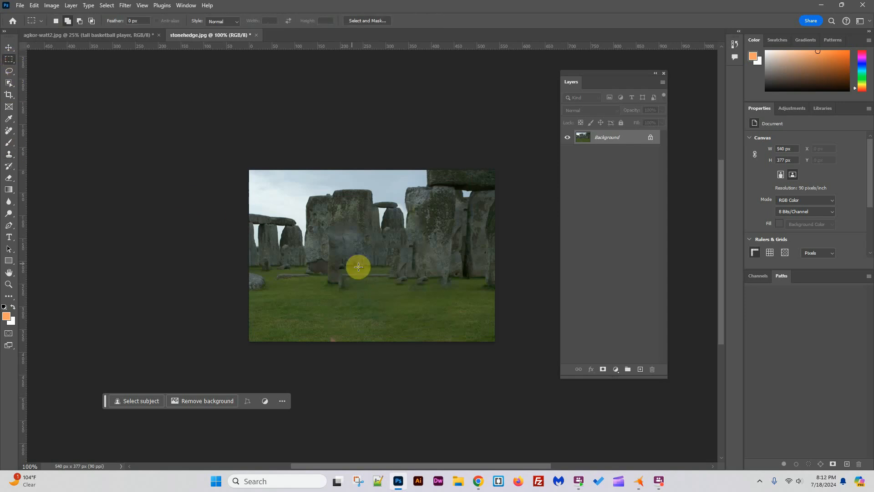
{"action": "left_click_drag", "start_coordinate": [334, 250], "coordinate": [380, 290]}
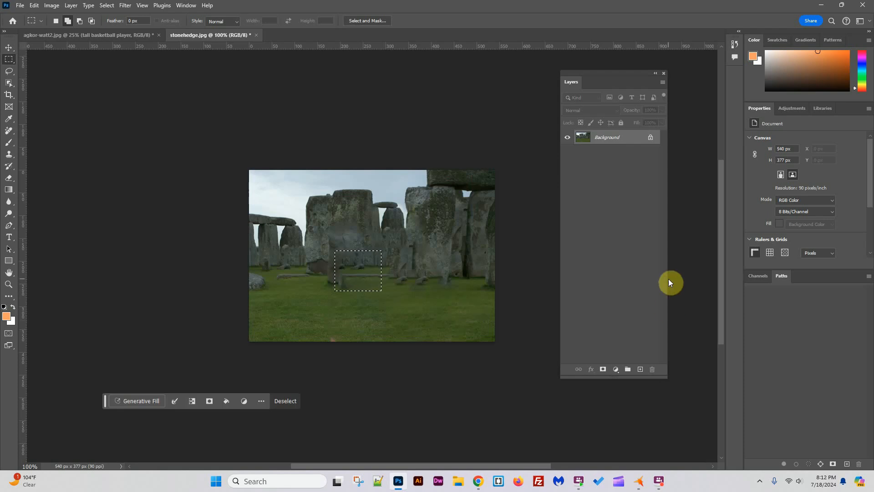
{"action": "left_click", "coordinate": [127, 403]}
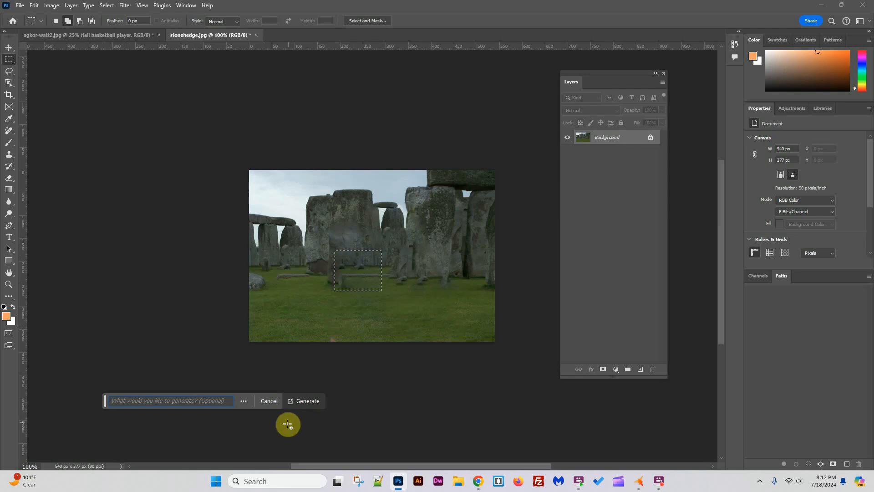
{"action": "left_click", "coordinate": [301, 403]}
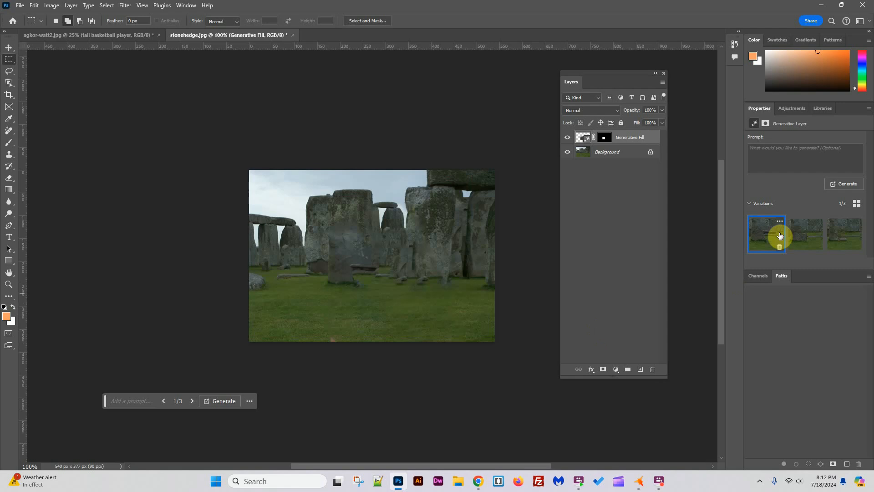
Step: Compare the three generated variations for the stone's base and choose the third one
{"action": "left_click", "coordinate": [804, 238]}
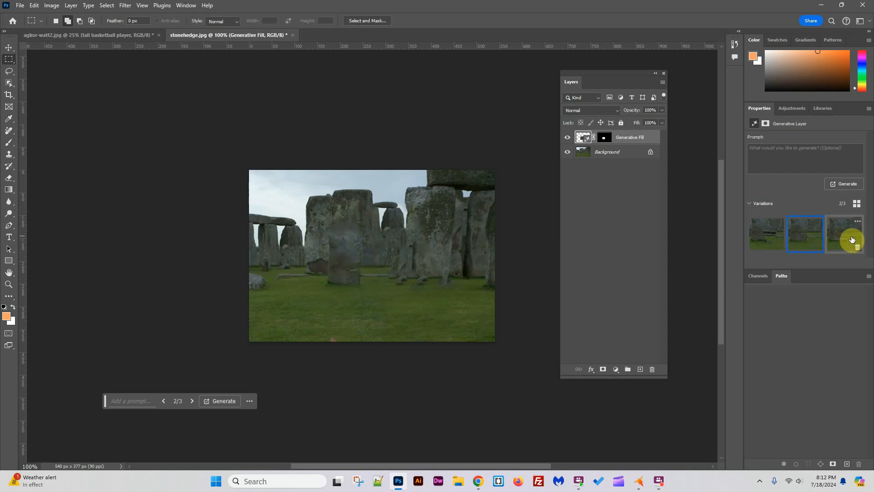
{"action": "left_click", "coordinate": [817, 241]}
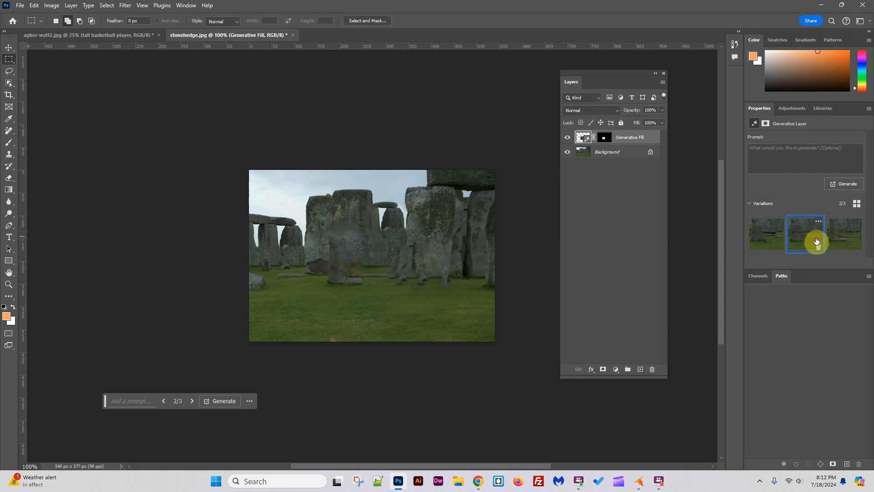
{"action": "left_click", "coordinate": [777, 240]}
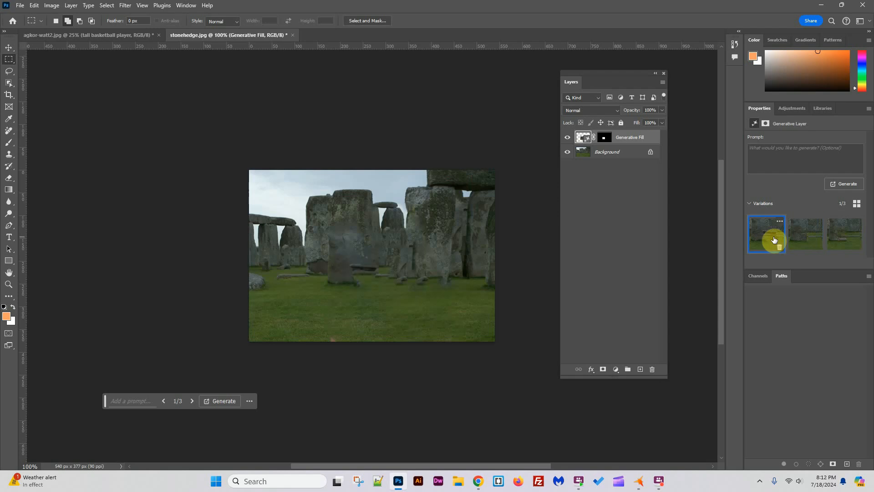
{"action": "left_click", "coordinate": [802, 239]}
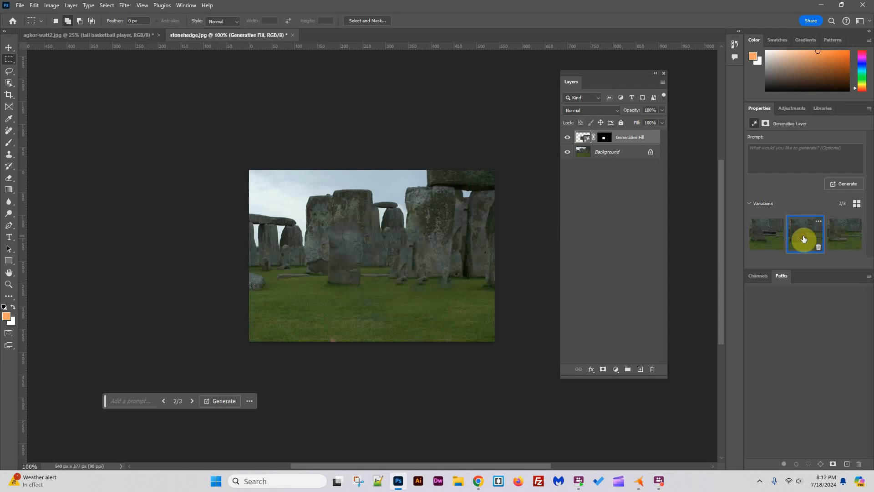
{"action": "left_click", "coordinate": [840, 239]}
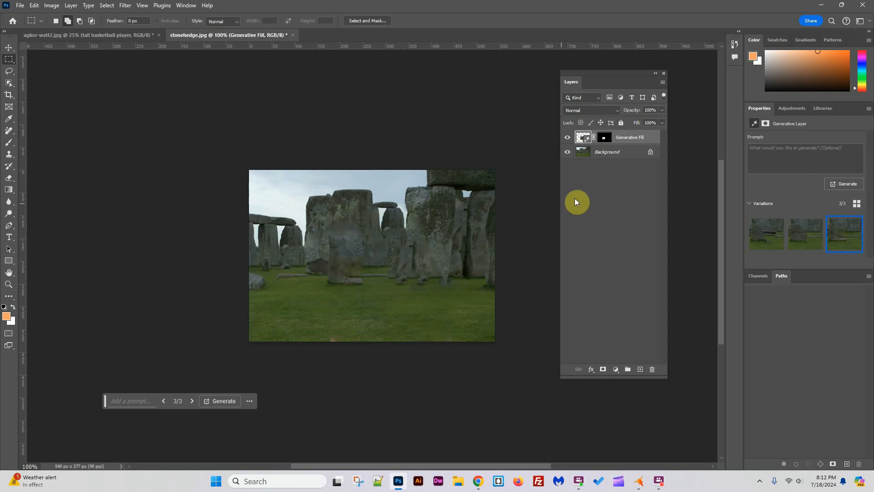
Step: Add a new layer above the Generative Fill layer and clone texture from the large stone's upper part over its base with the Clone Stamp
{"action": "left_click", "coordinate": [580, 156]}
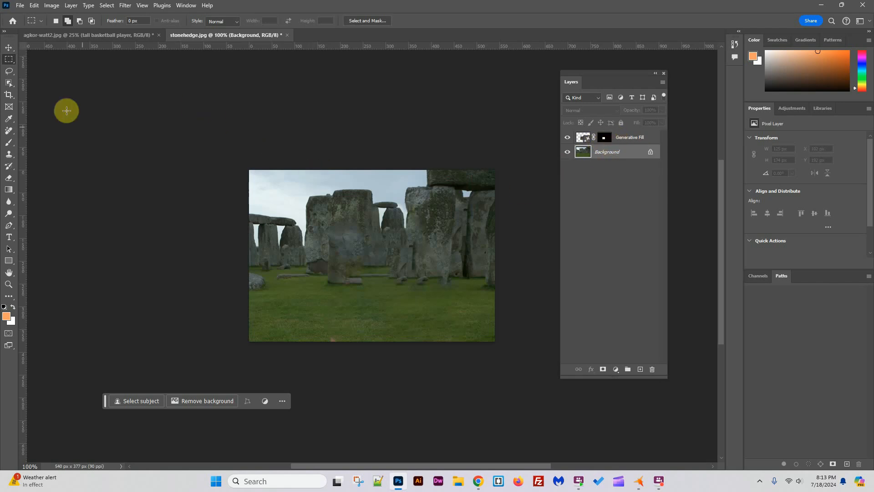
{"action": "left_click", "coordinate": [636, 135]}
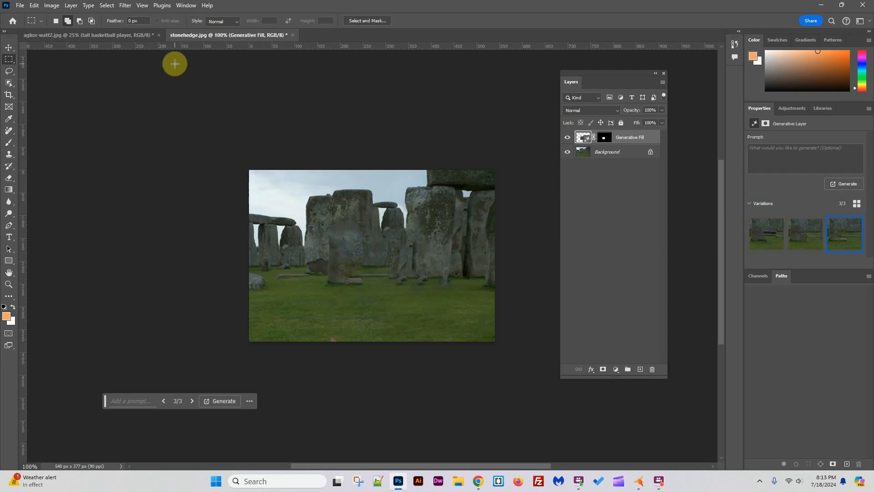
{"action": "left_click", "coordinate": [10, 156]}
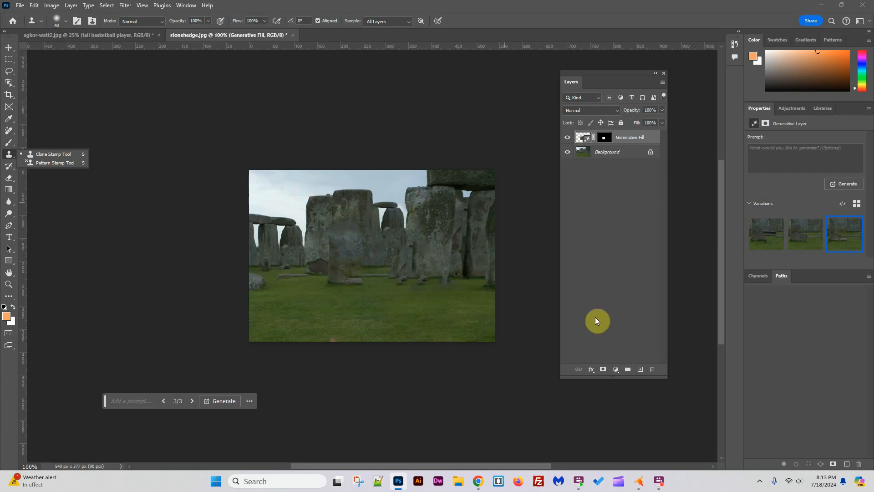
{"action": "left_click", "coordinate": [639, 369]}
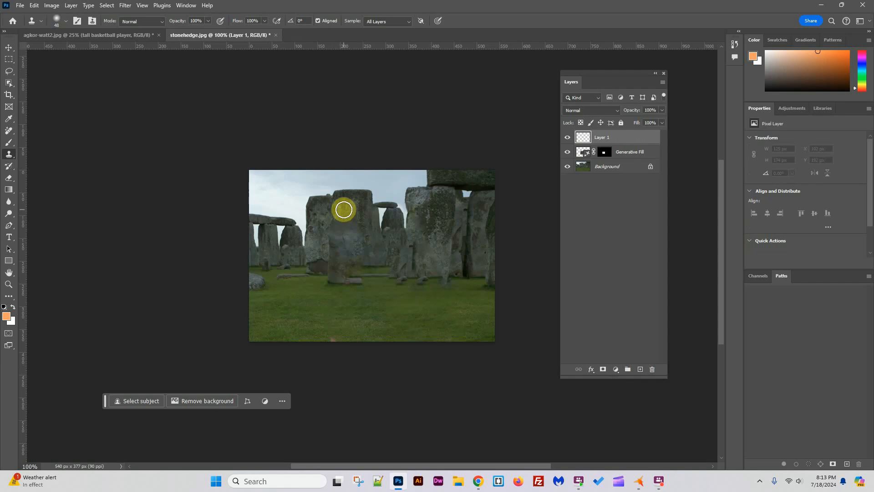
{"action": "left_click", "coordinate": [344, 209], "text": "alt"}
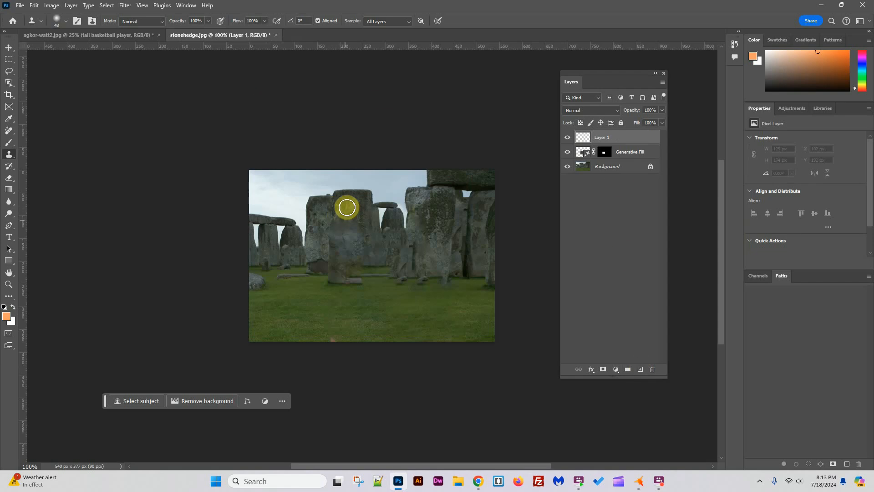
{"action": "mouse_move", "coordinate": [353, 266]}
{"action": "left_mouse_down"}
{"action": "mouse_move", "coordinate": [376, 273]}
{"action": "mouse_move", "coordinate": [365, 273]}
{"action": "mouse_move", "coordinate": [348, 204]}
{"action": "mouse_move", "coordinate": [348, 262]}
{"action": "mouse_move", "coordinate": [380, 267]}
{"action": "left_mouse_up"}
{"action": "left_click", "coordinate": [347, 204], "text": "alt"}
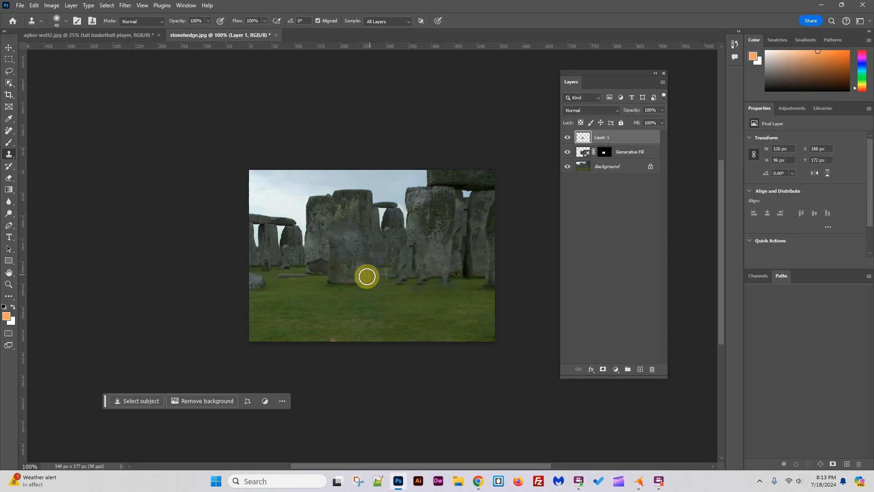
{"action": "mouse_move", "coordinate": [366, 277]}
{"action": "left_mouse_down"}
{"action": "mouse_move", "coordinate": [370, 265]}
{"action": "mouse_move", "coordinate": [377, 275]}
{"action": "mouse_move", "coordinate": [369, 262]}
{"action": "mouse_move", "coordinate": [370, 272]}
{"action": "left_mouse_up"}
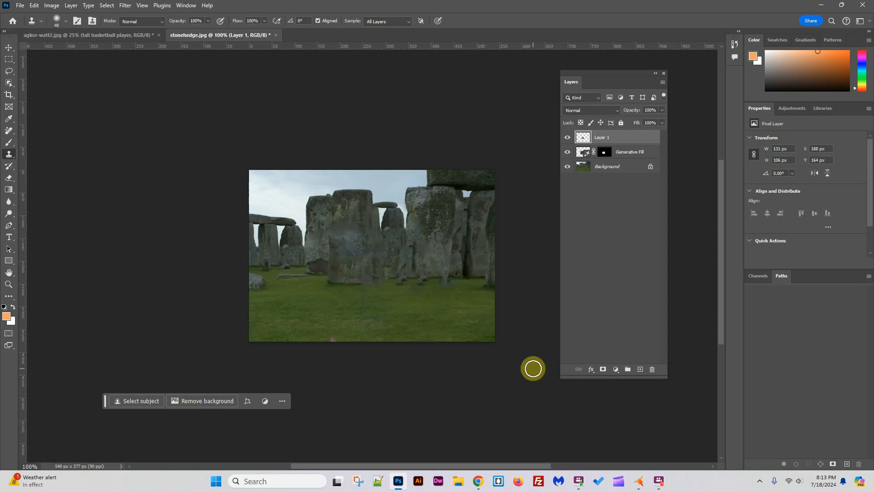
Step: Replace the sky on the Background layer with the blue sky preset with scattered pink clouds, output to New Layers
{"action": "left_click", "coordinate": [619, 168]}
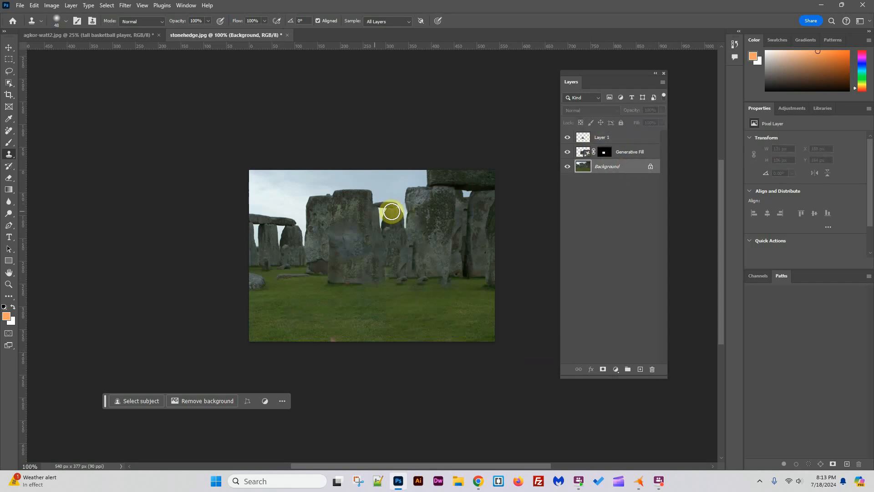
{"action": "left_click", "coordinate": [34, 6]}
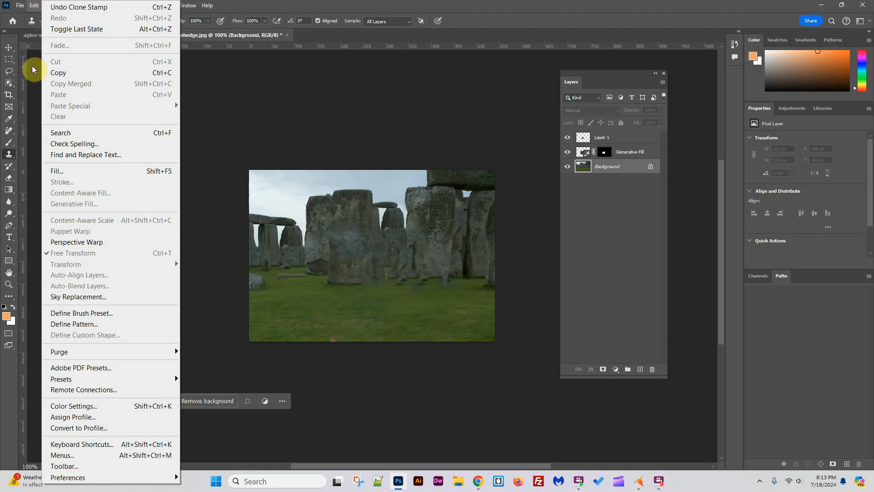
{"action": "left_click", "coordinate": [69, 296]}
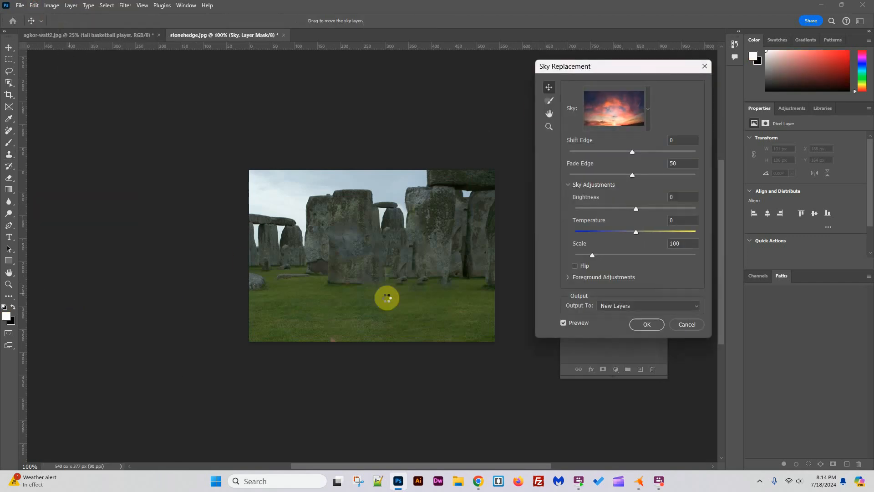
{"action": "left_click", "coordinate": [647, 112]}
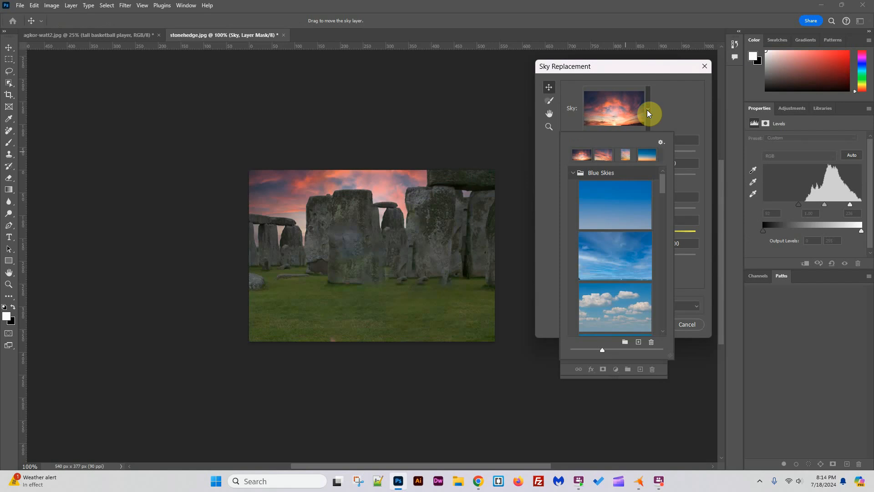
{"action": "left_click_drag", "start_coordinate": [661, 186], "coordinate": [663, 248]}
{"action": "left_click", "coordinate": [622, 240]}
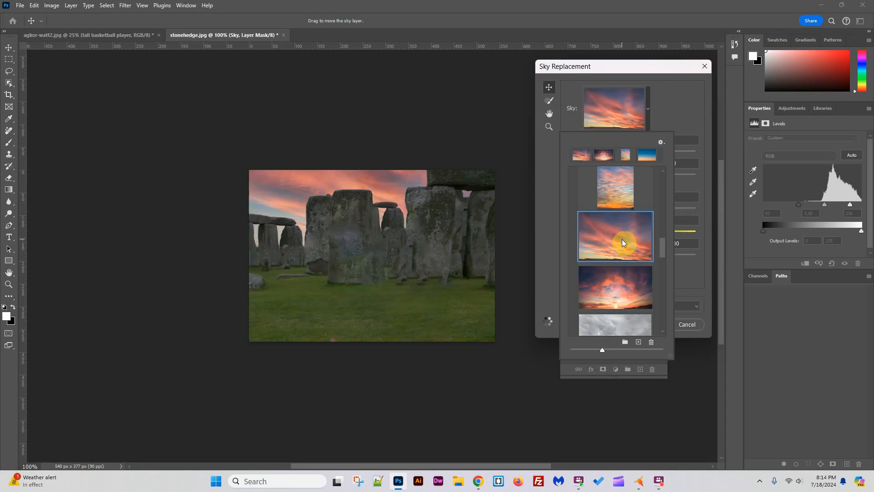
{"action": "left_click", "coordinate": [616, 292]}
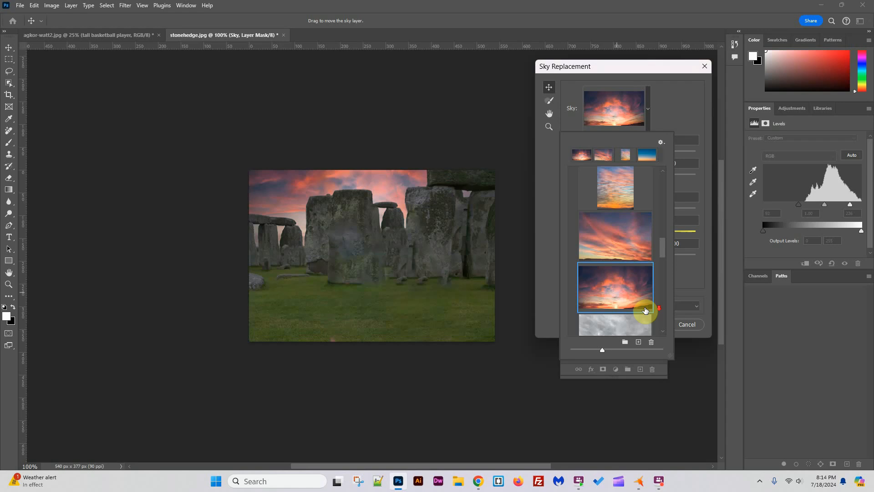
{"action": "scroll", "coordinate": [650, 314], "scroll_direction": "down", "scroll_amount": 4}
{"action": "scroll", "coordinate": [654, 313], "scroll_direction": "down", "scroll_amount": 1}
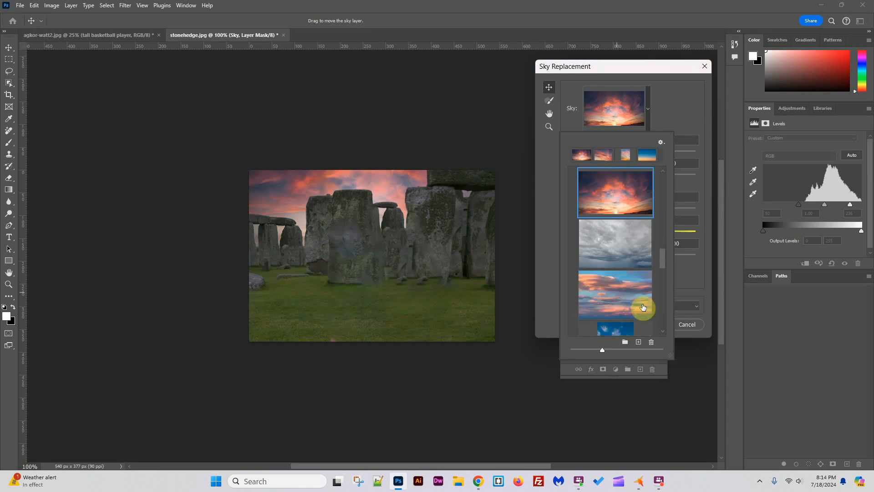
{"action": "left_click", "coordinate": [607, 290]}
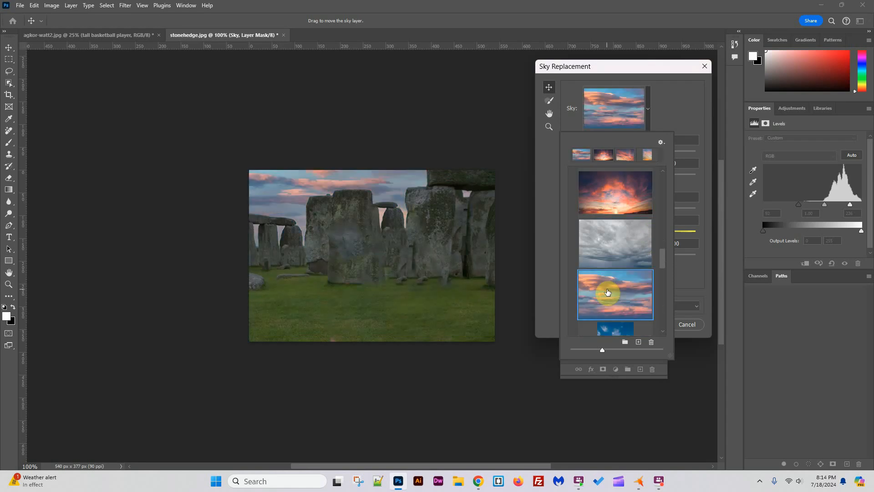
{"action": "left_click", "coordinate": [548, 228]}
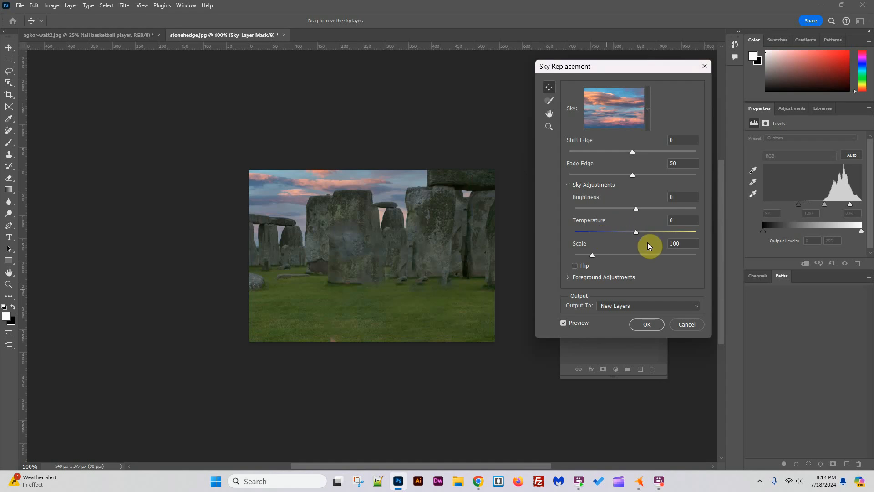
{"action": "left_click", "coordinate": [649, 327]}
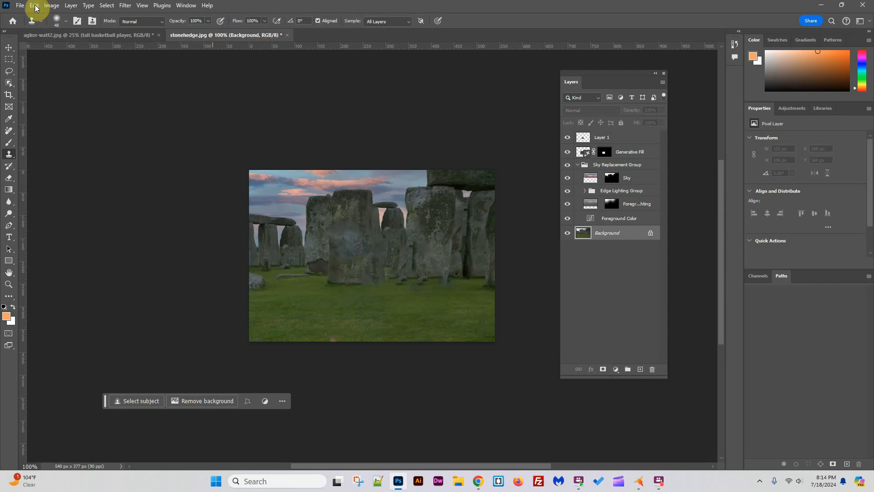
Step: Save the photo as stonehedge2.psd in Photoshop format in the correct folder, with Maximize Compatibility enabled
{"action": "left_click", "coordinate": [20, 5]}
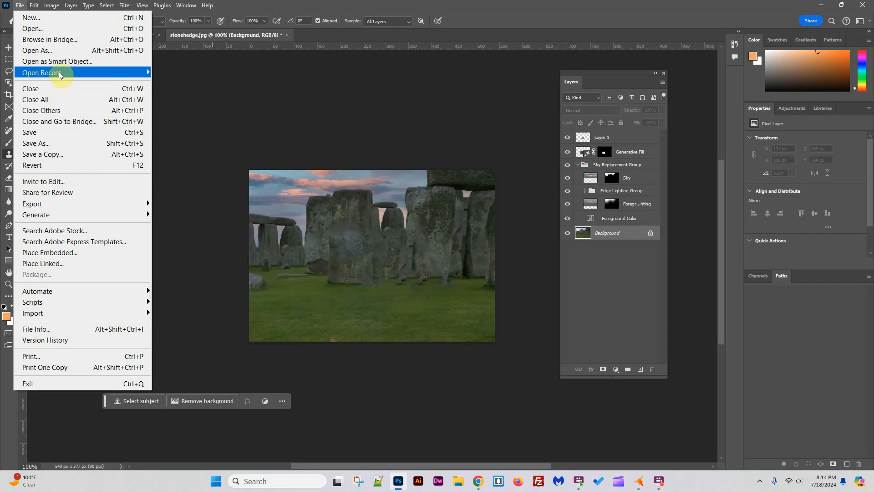
{"action": "left_click", "coordinate": [64, 143]}
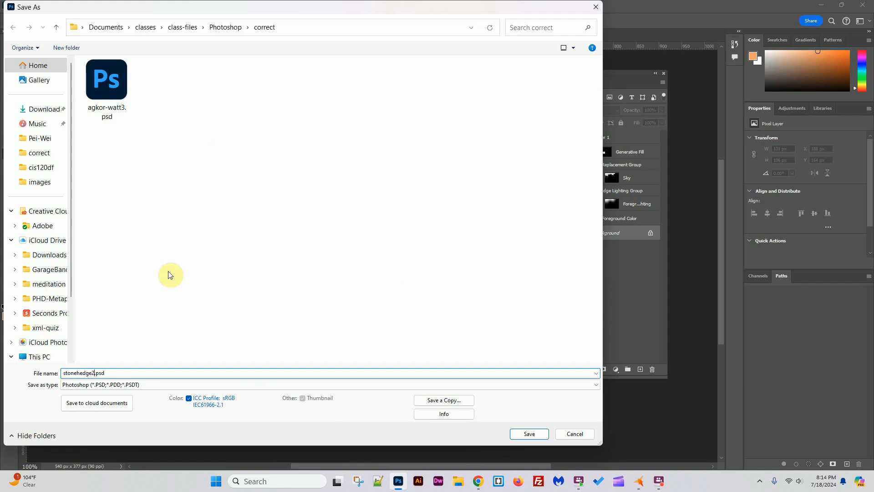
{"action": "left_click", "coordinate": [528, 433]}
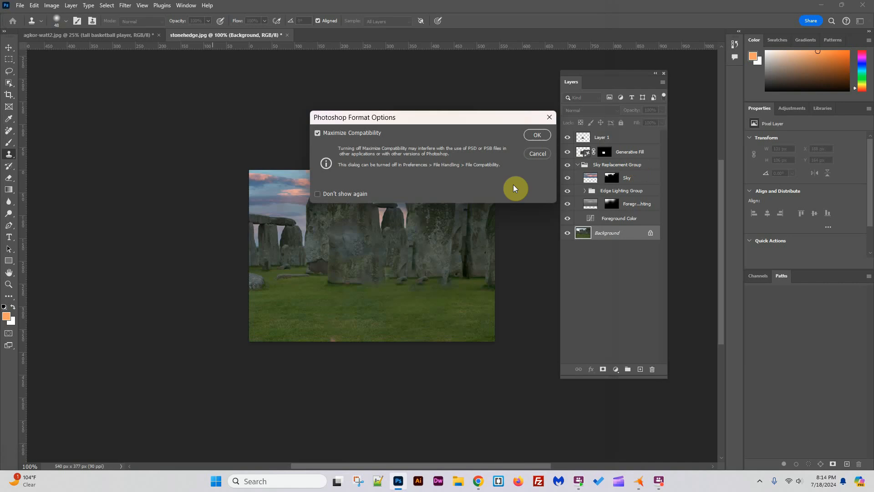
{"action": "left_click", "coordinate": [537, 134]}
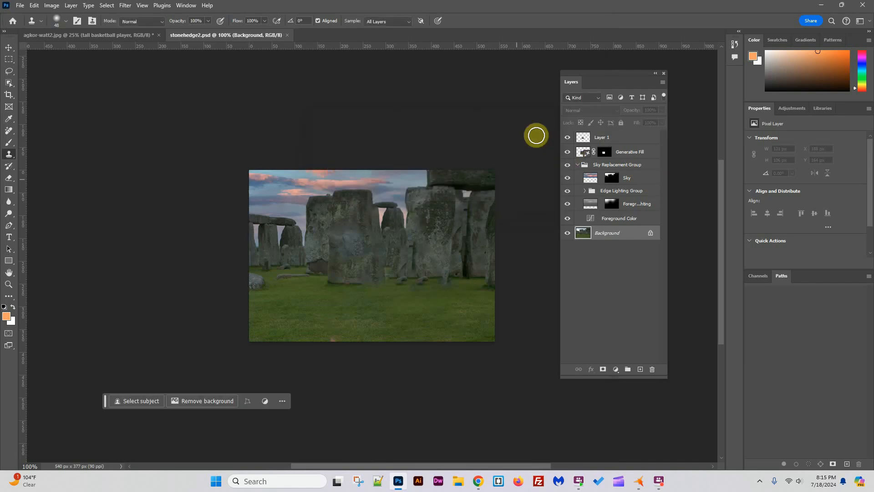
Step: Hide the Sky Replacement Group and show it again to compare the original and replaced skies
{"action": "left_click", "coordinate": [569, 166]}
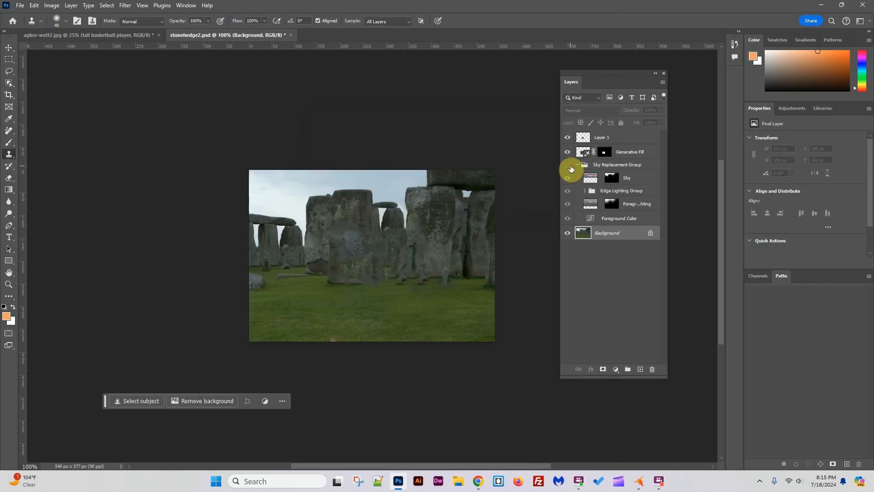
{"action": "left_click", "coordinate": [570, 166]}
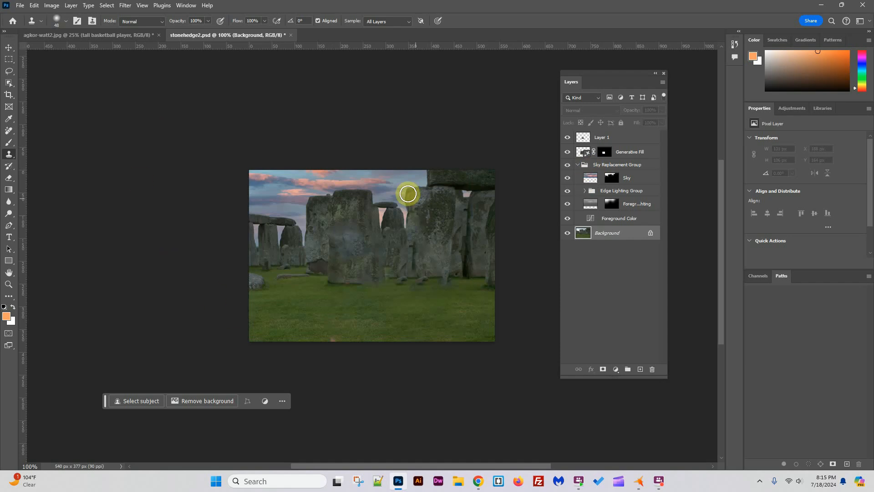
Step: Export the Stonehenge photo with Save for Web as stonehedge2.jpg in the correct folder, using JPEG High at quality 60
{"action": "left_click", "coordinate": [21, 5]}
{"action": "mouse_move", "coordinate": [43, 207]}
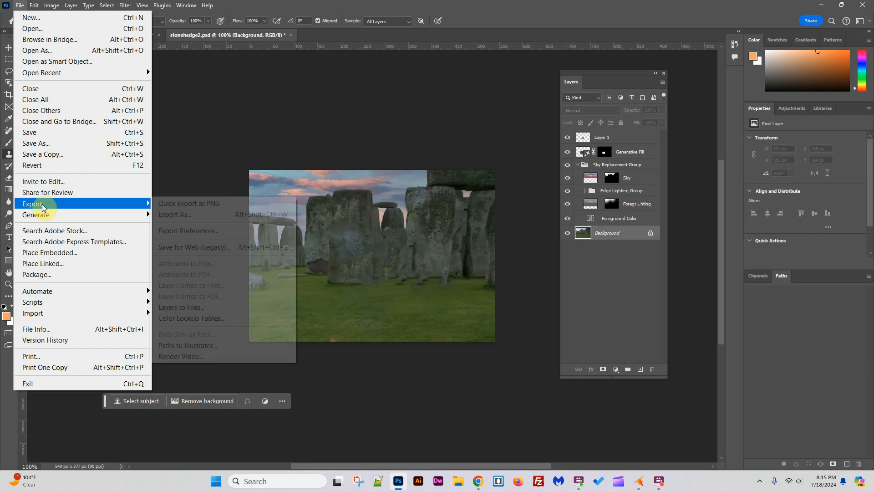
{"action": "left_click", "coordinate": [189, 249]}
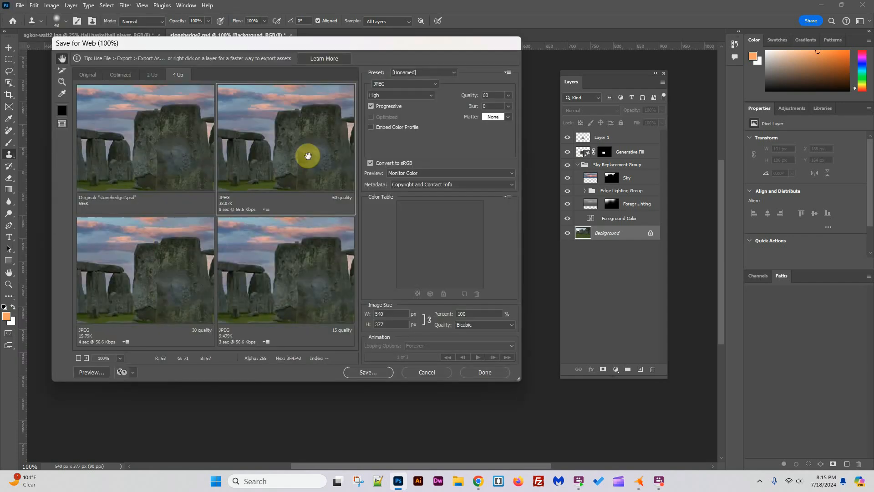
{"action": "left_click_drag", "start_coordinate": [306, 152], "coordinate": [267, 119]}
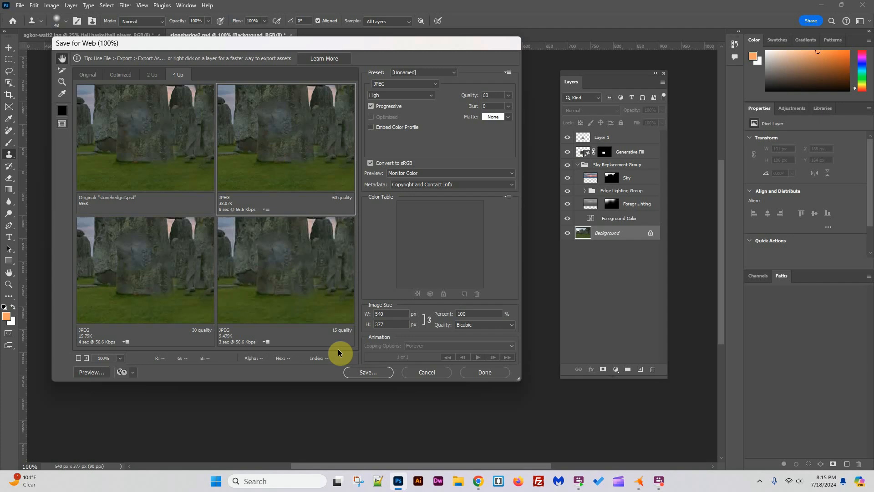
{"action": "left_click", "coordinate": [367, 373]}
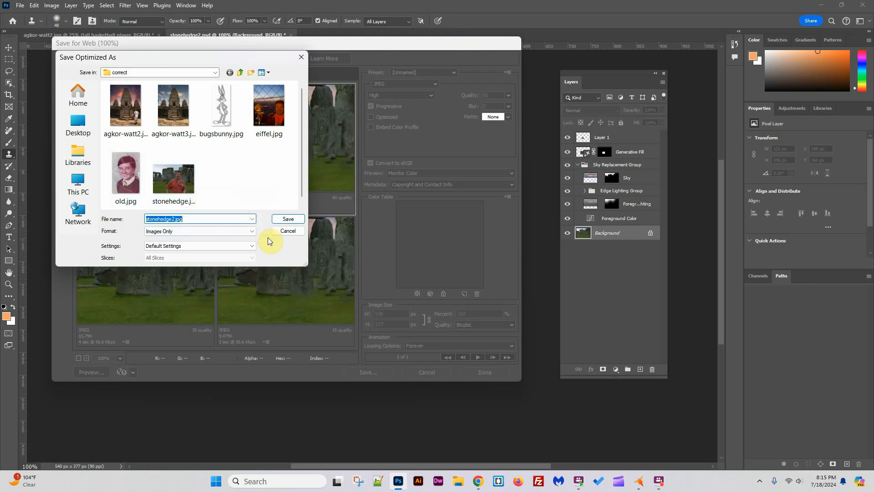
{"action": "left_click", "coordinate": [287, 220]}
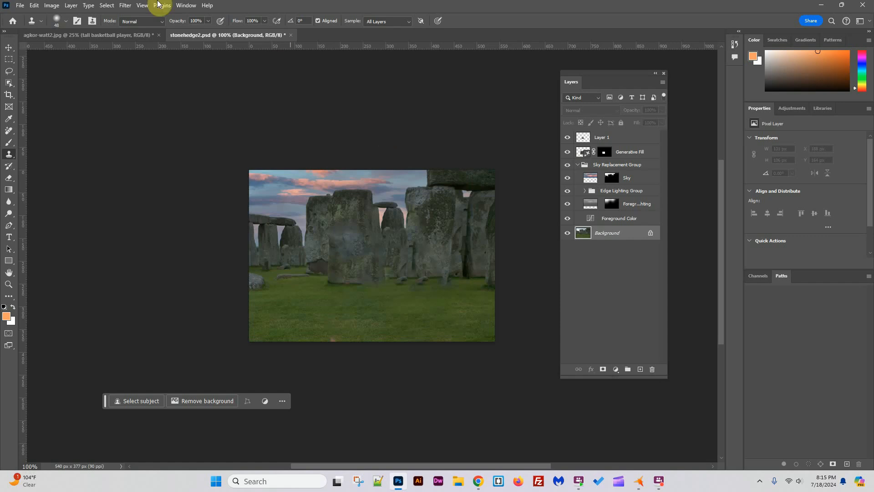
Step: Switch to the open agkor-watt2.jpg document to view the edited temple photo
{"action": "left_click", "coordinate": [141, 34]}
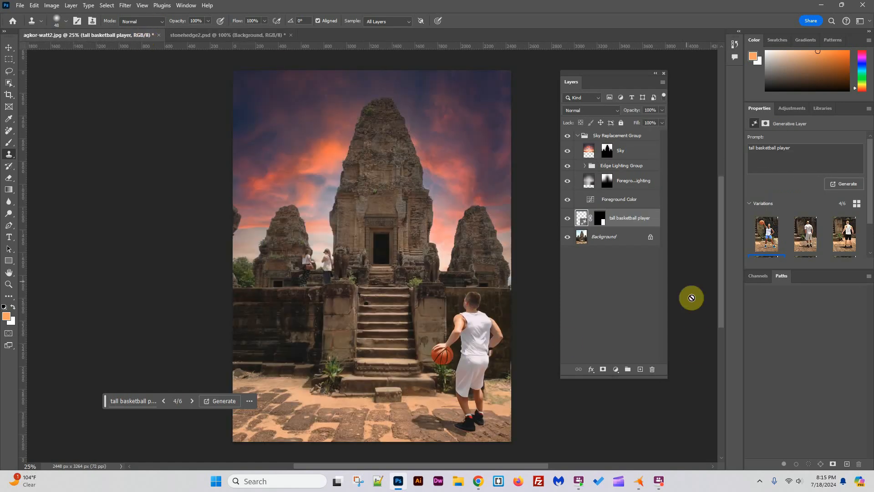